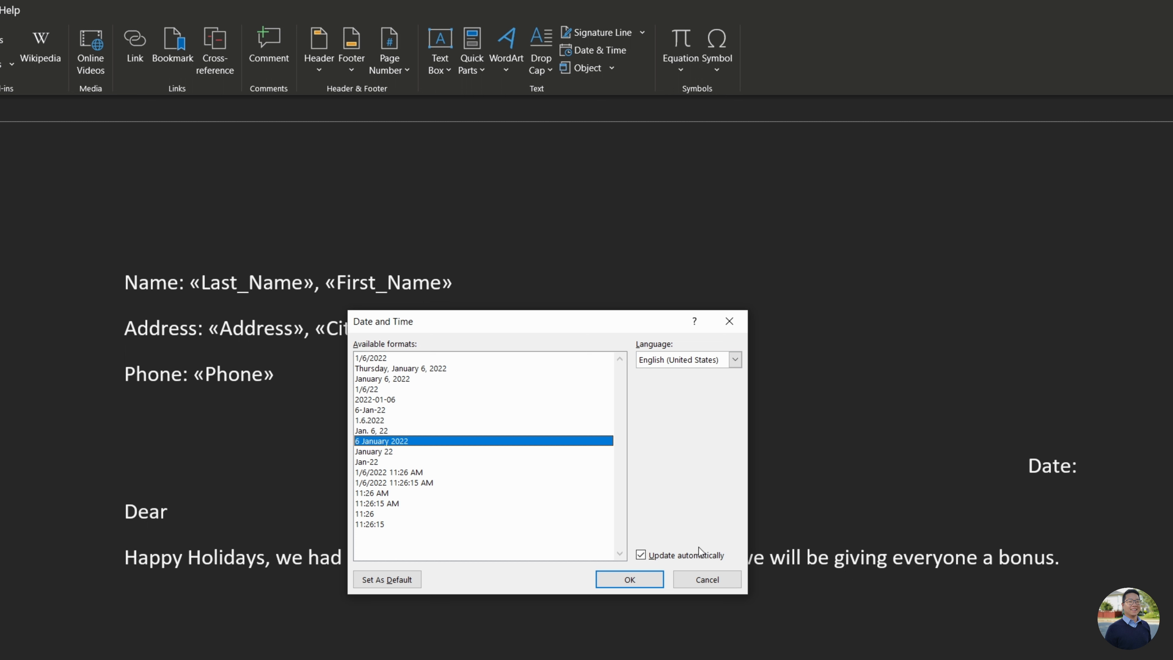
Insert an automatically updating date in the "6 January 2022" format and preview the merged letter for the first recipient
left_click(628, 579)
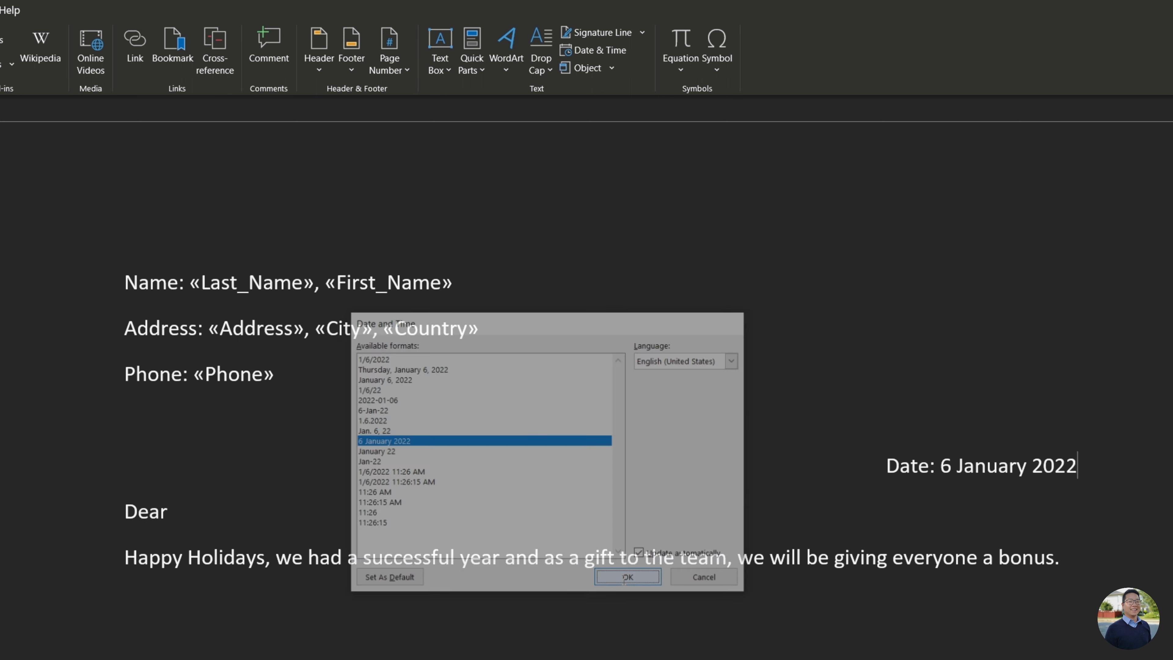
left_click(1049, 466)
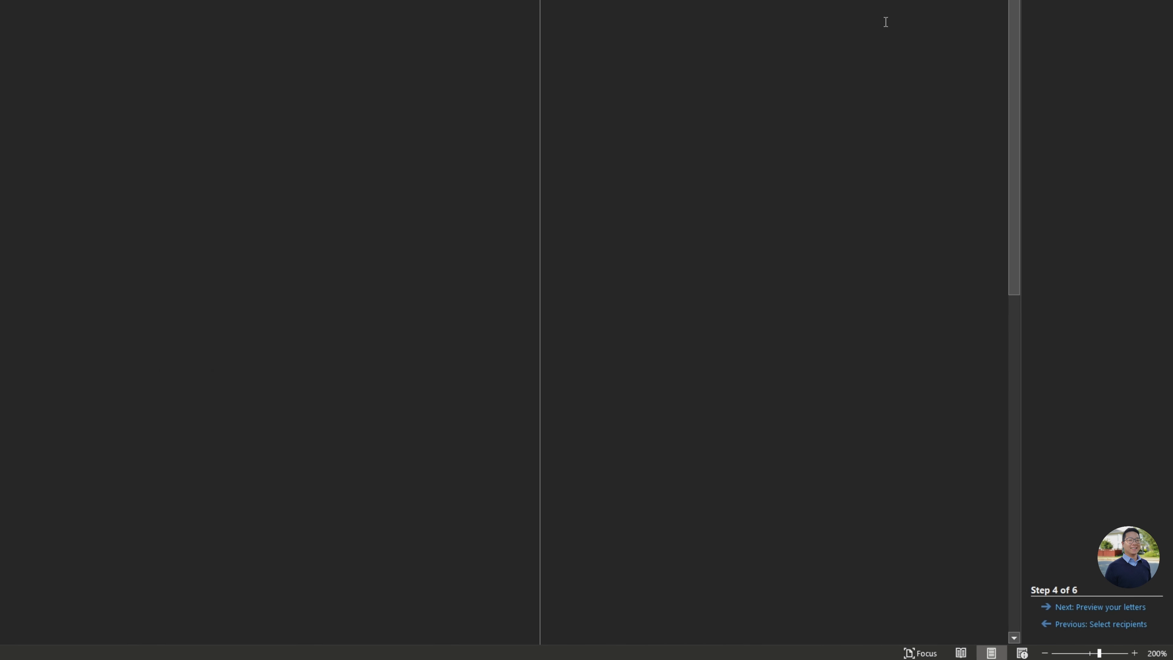
left_click(1106, 607)
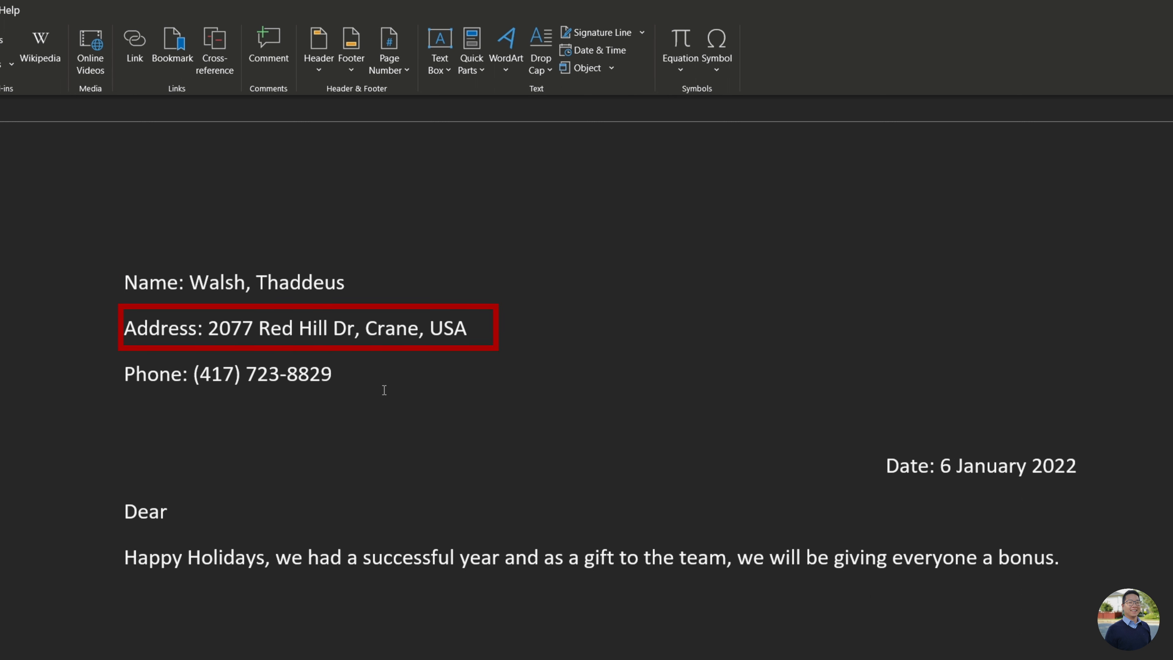
scroll(685, 558, "down", 4)
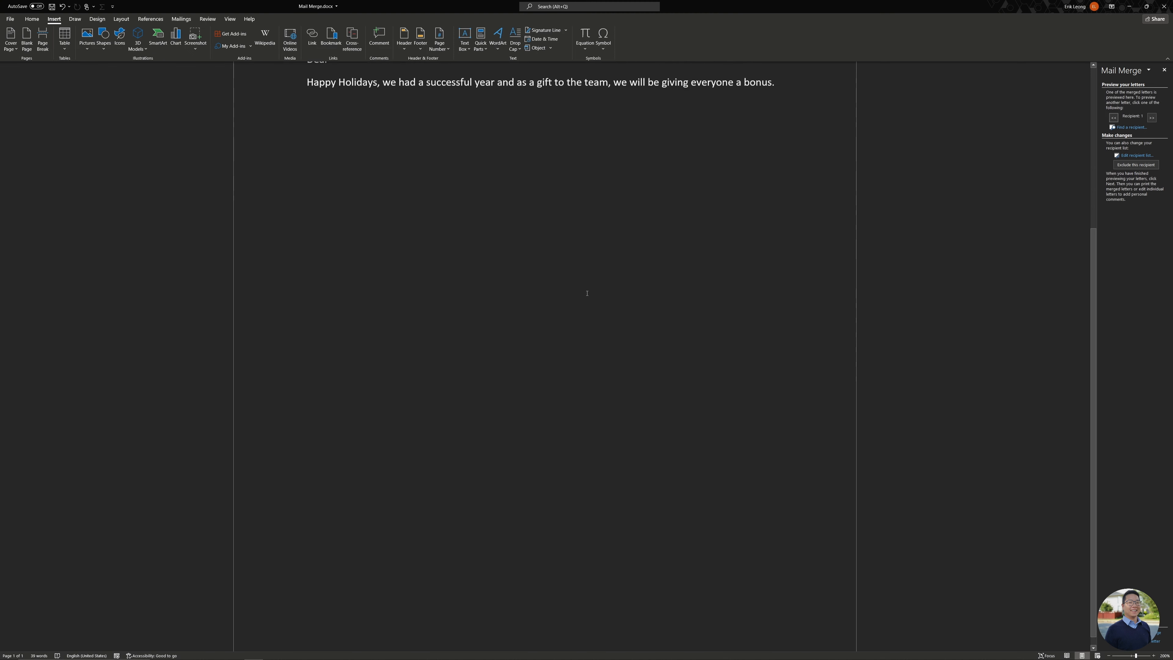
scroll(585, 287, "up", 5)
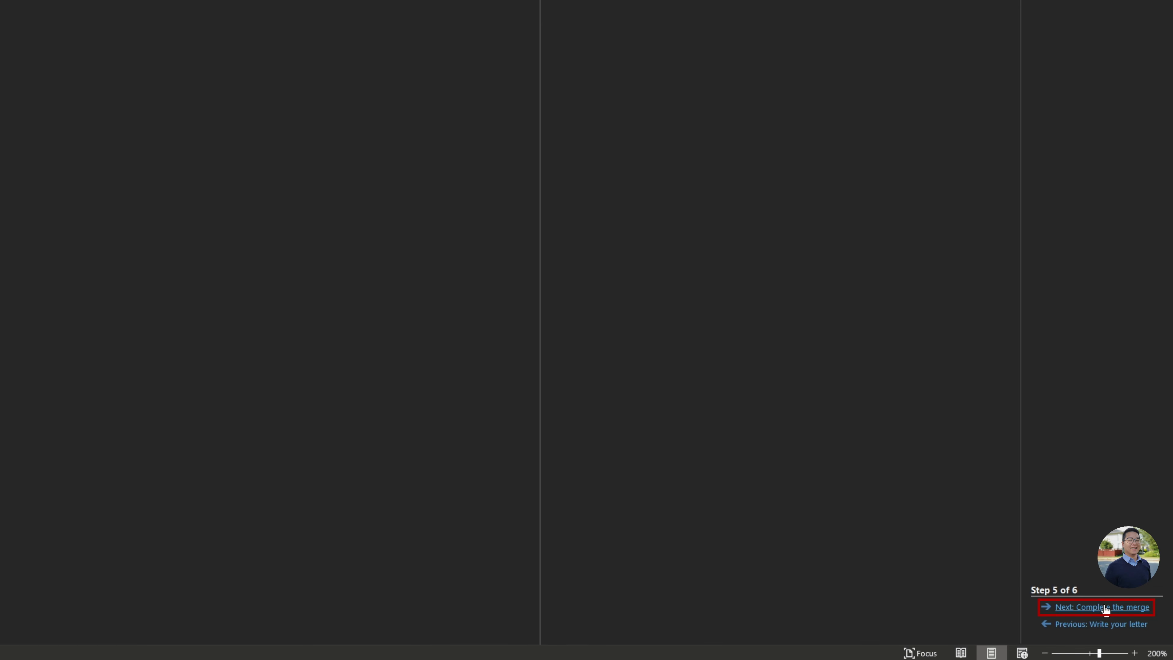
Complete the mail merge and print all records using the Microsoft Print to PDF printer
left_click(1089, 607)
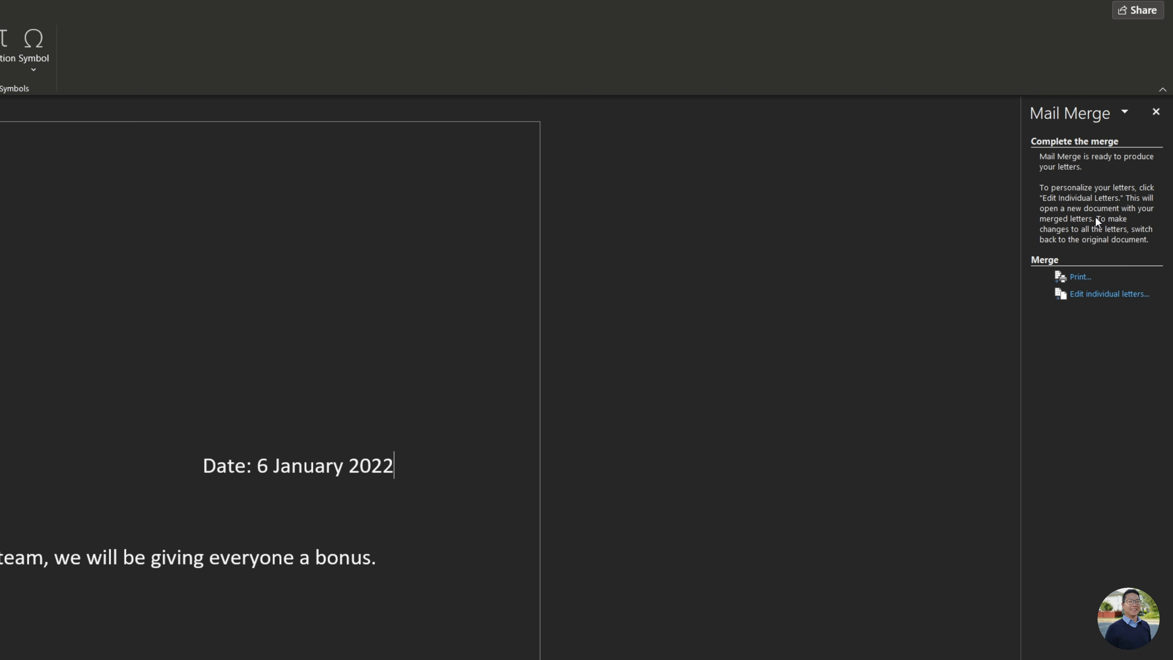
left_click(1076, 281)
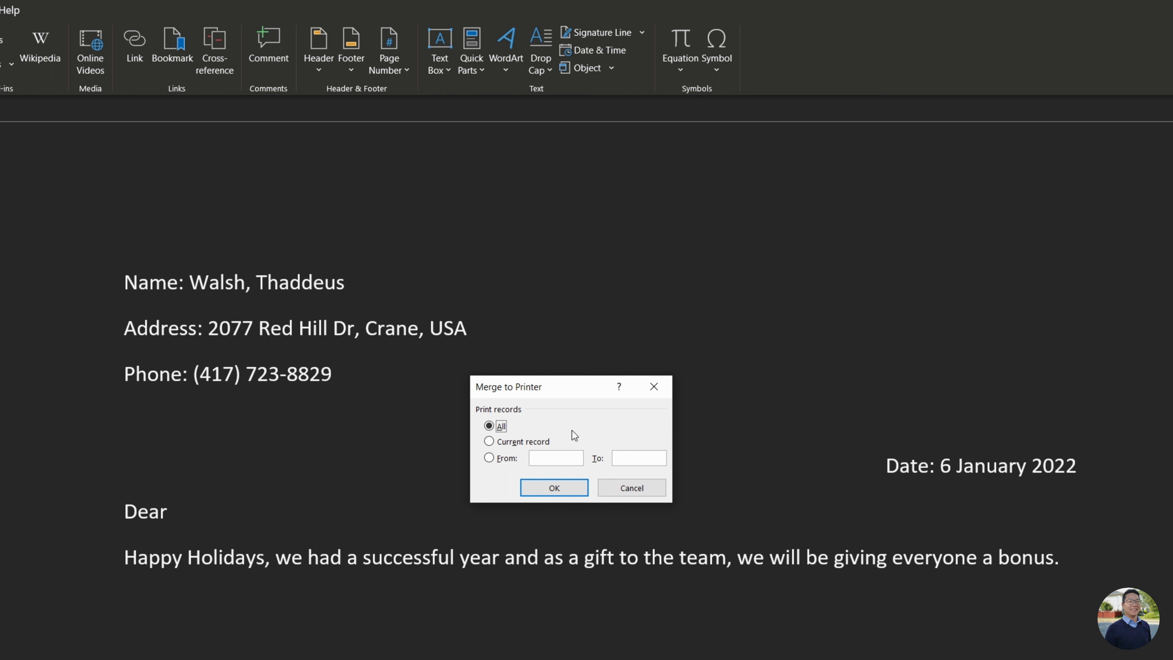
left_click(554, 494)
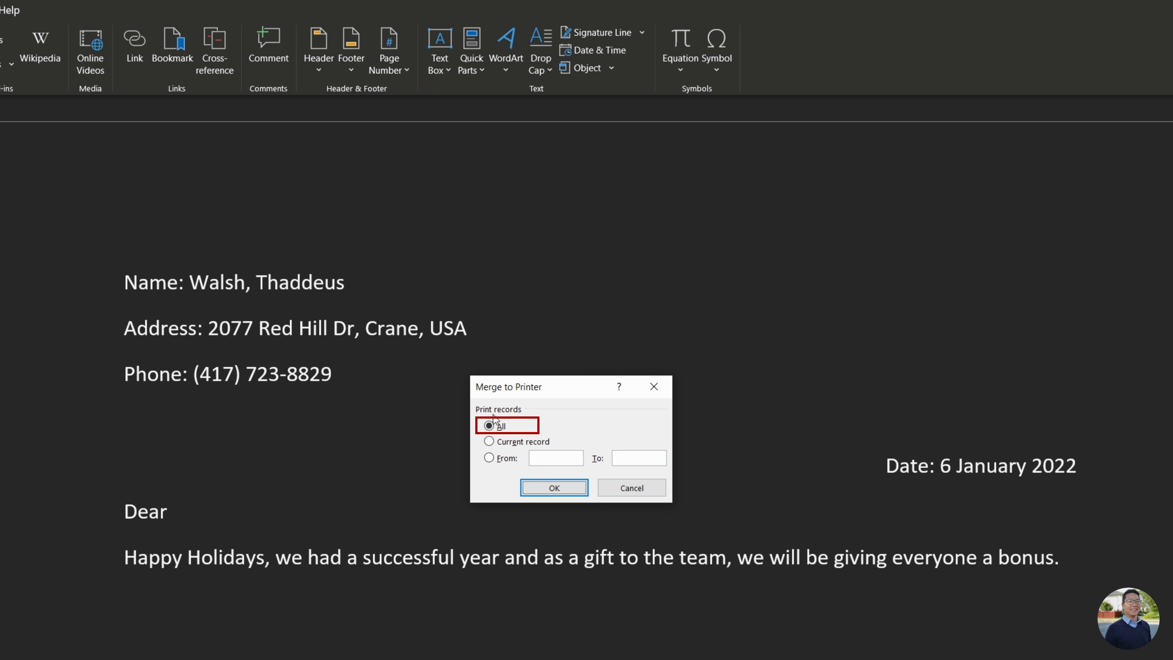
left_click(555, 487)
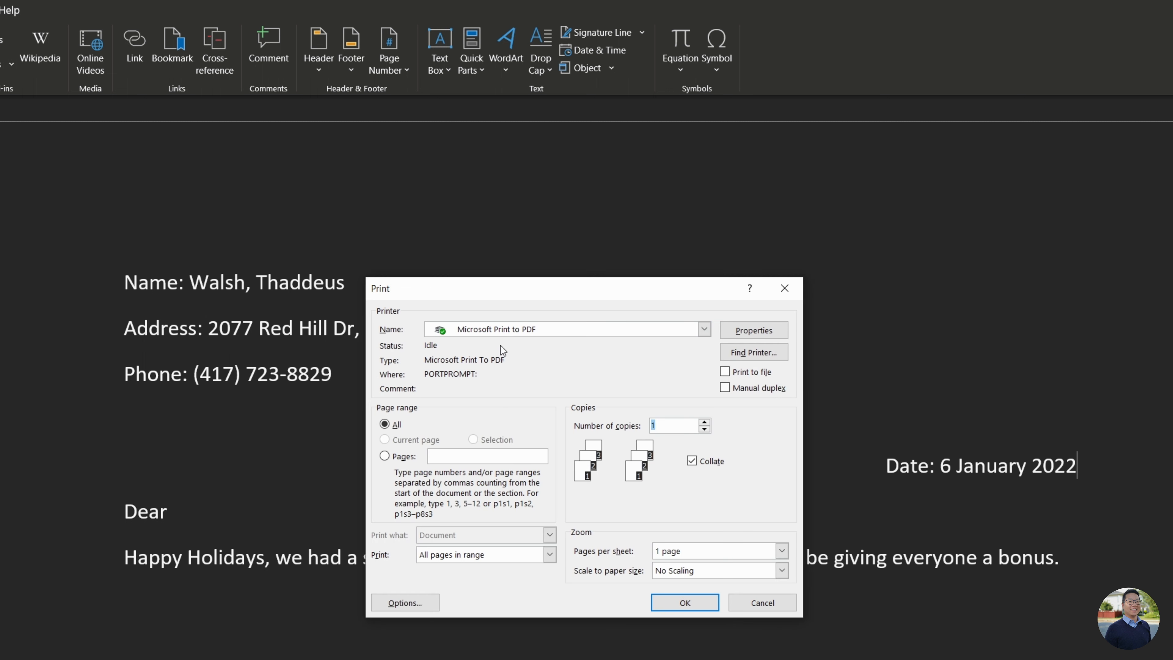
left_click(481, 329)
left_click(511, 383)
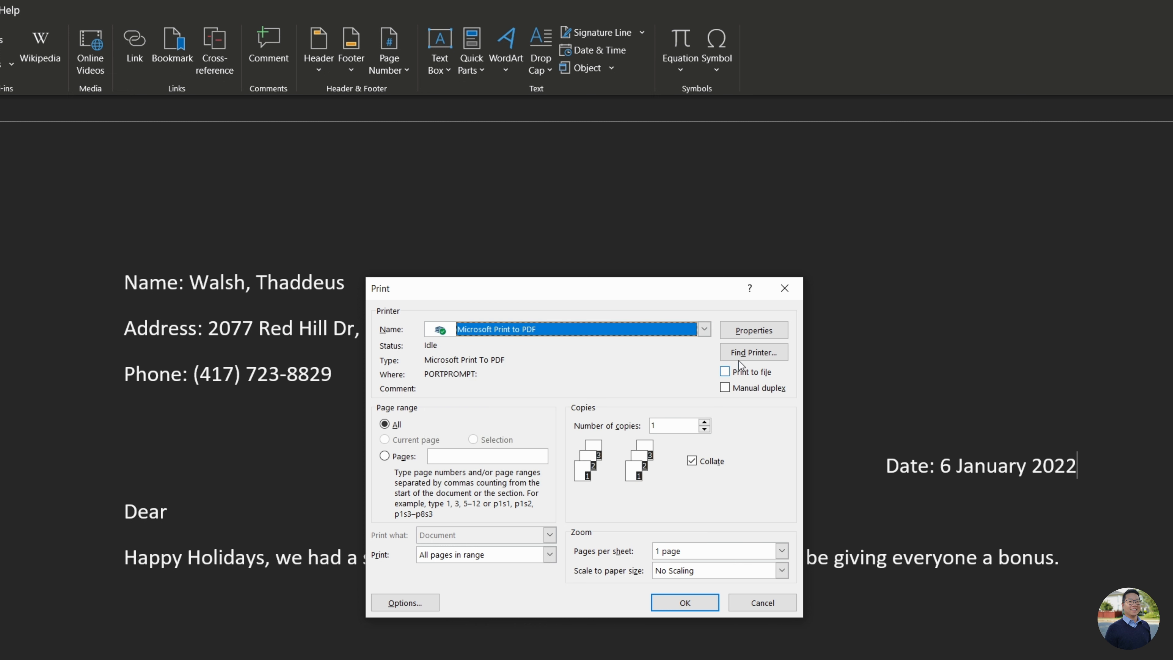
left_click(684, 602)
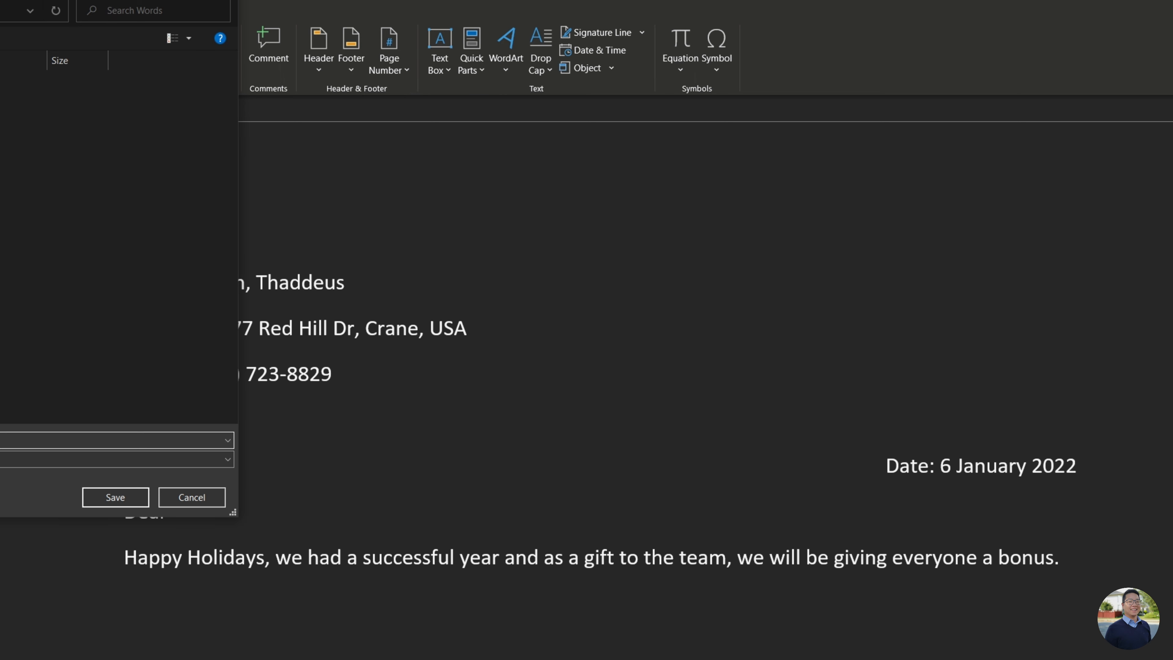
Save the print output as a PDF named "Mail Merge" in the Words folder
left_click_drag(0, 0, 354, 125)
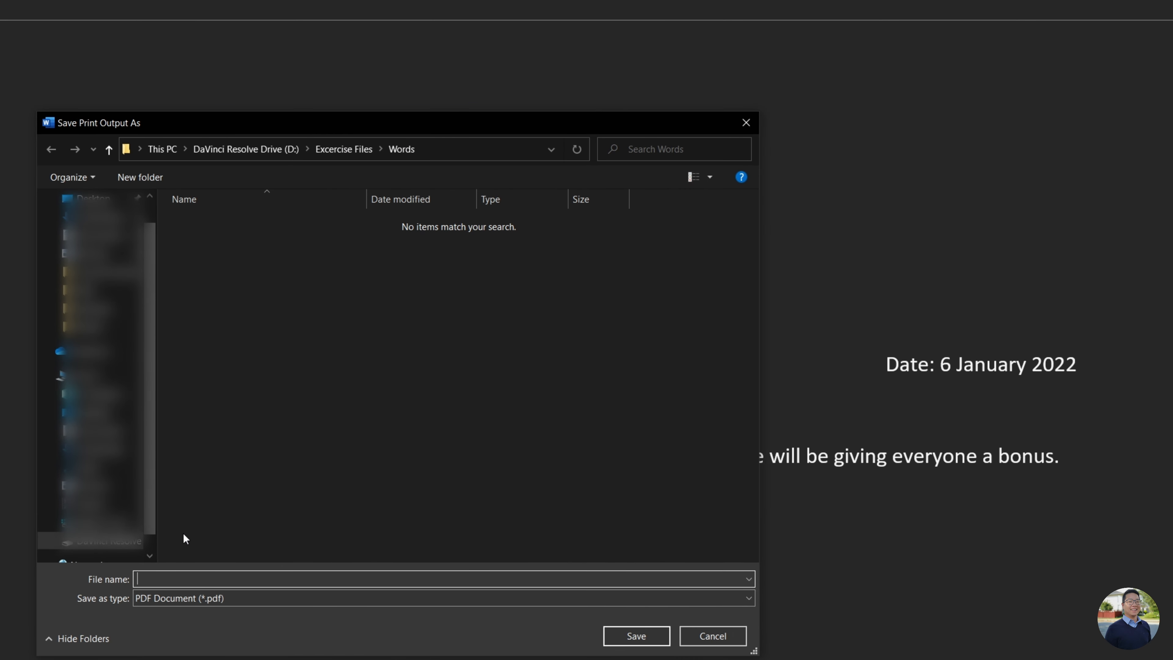
type("Mail Me")
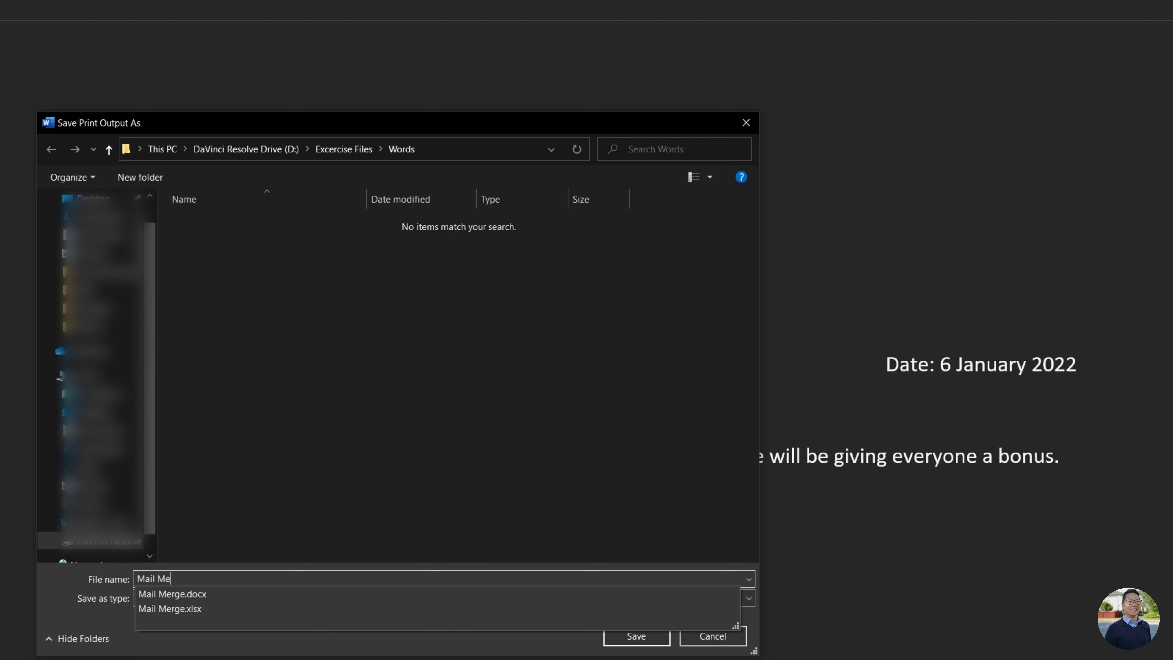
type("rge")
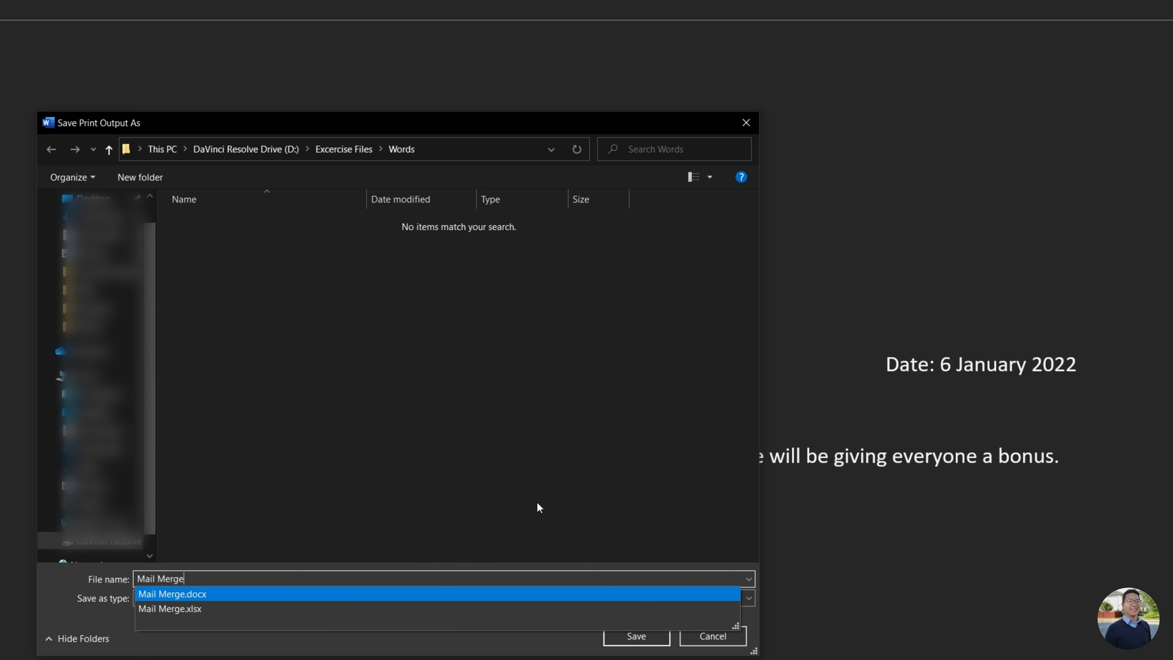
left_click(550, 504)
left_click(633, 644)
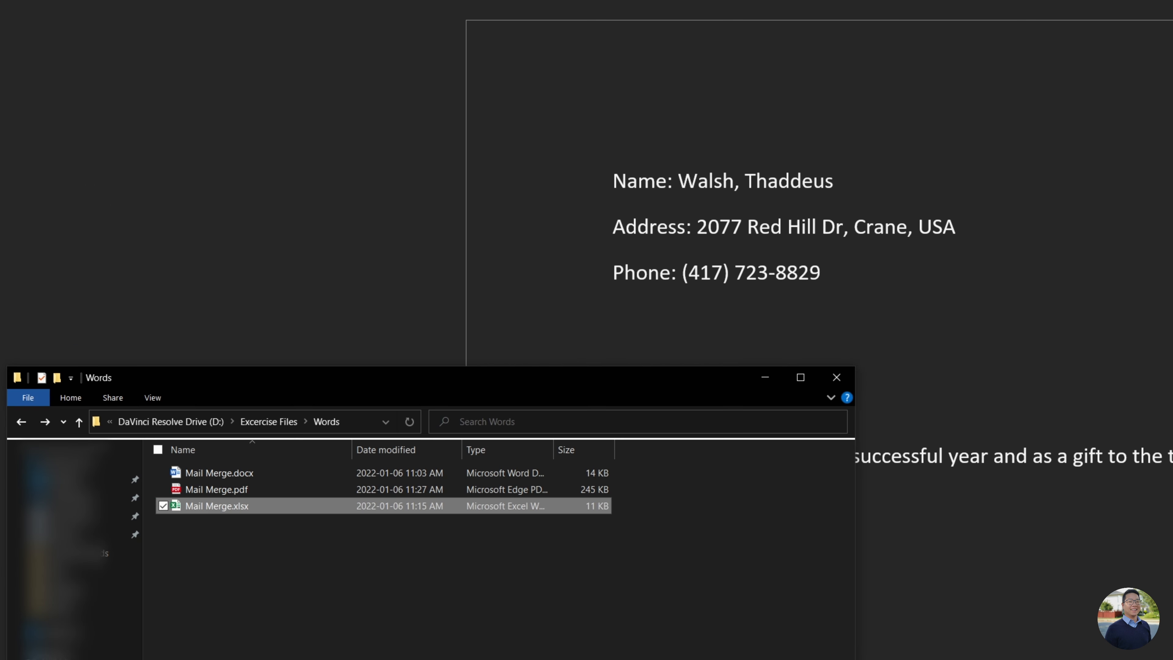
Open Mail Merge.pdf from the Words folder and examine the merged letters from the first page to the last
double_click(210, 488)
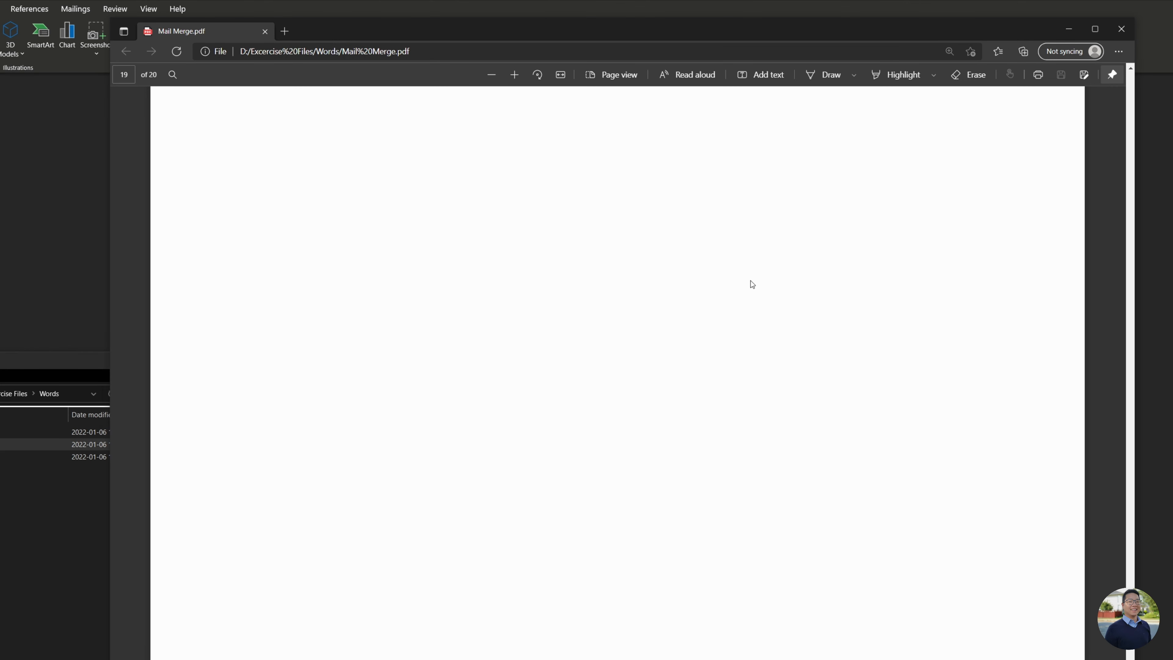
scroll(848, 320, "up", 10)
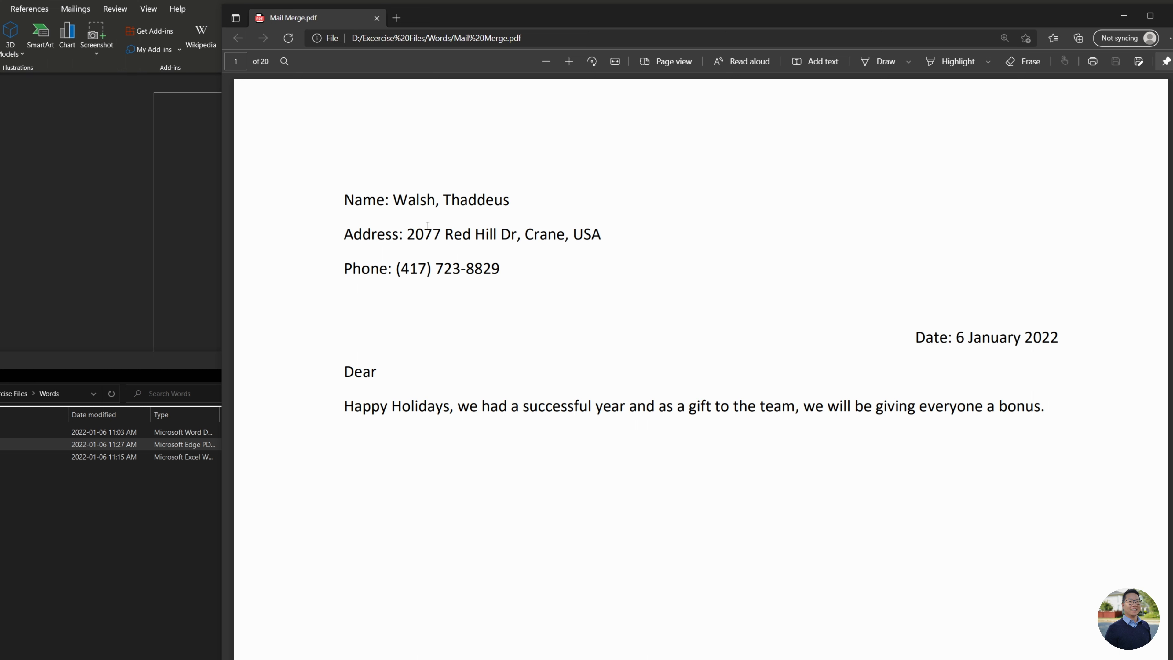
scroll(478, 243, "down", 5)
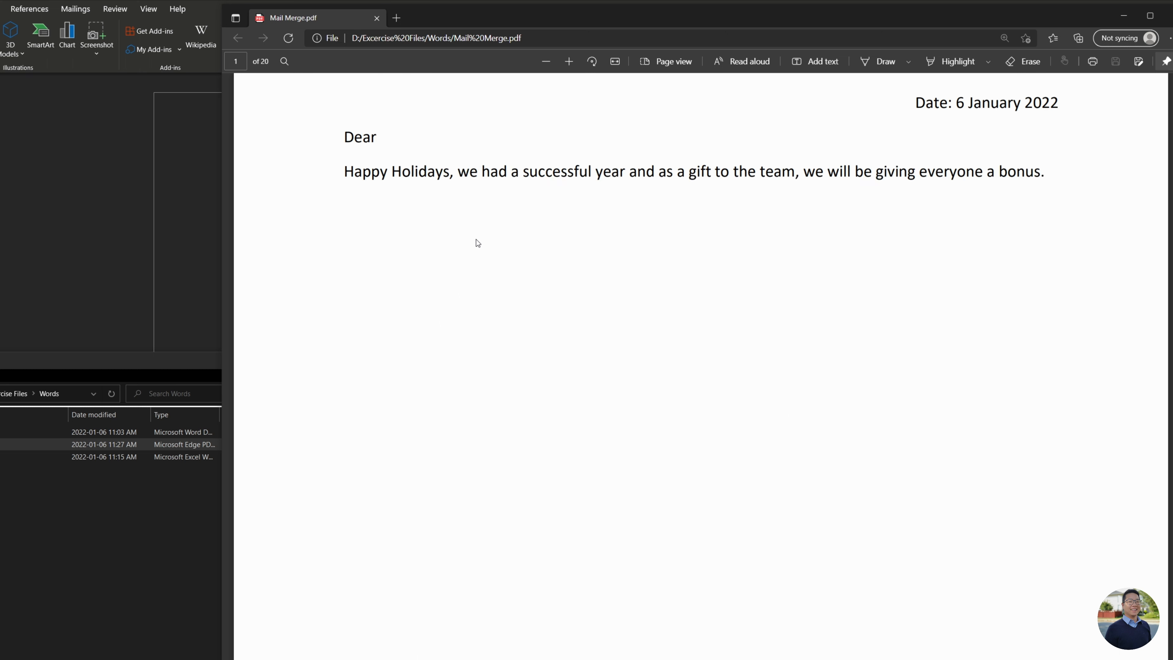
scroll(478, 243, "down", 10)
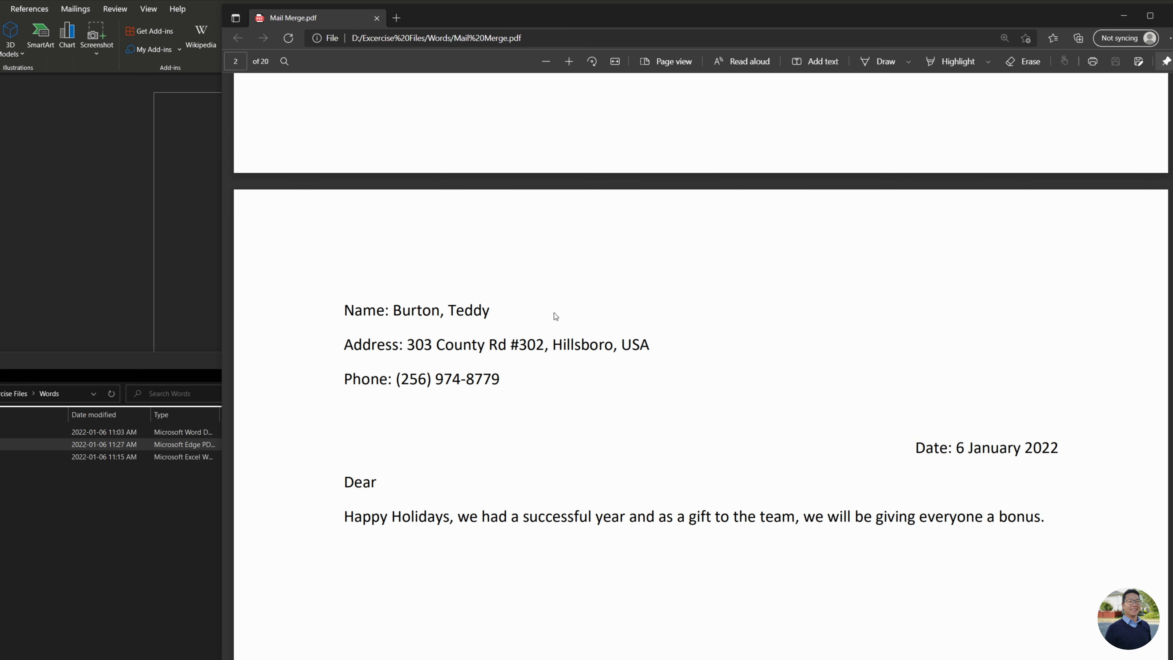
scroll(1034, 147, "down", 5)
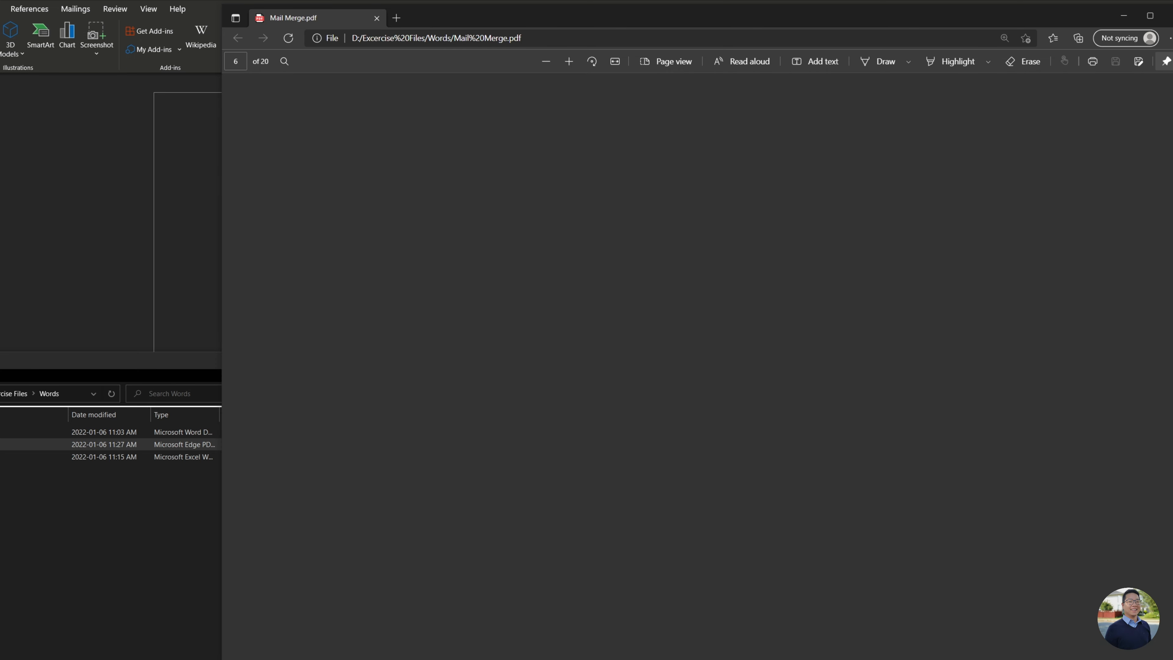
scroll(576, 568, "down", 15)
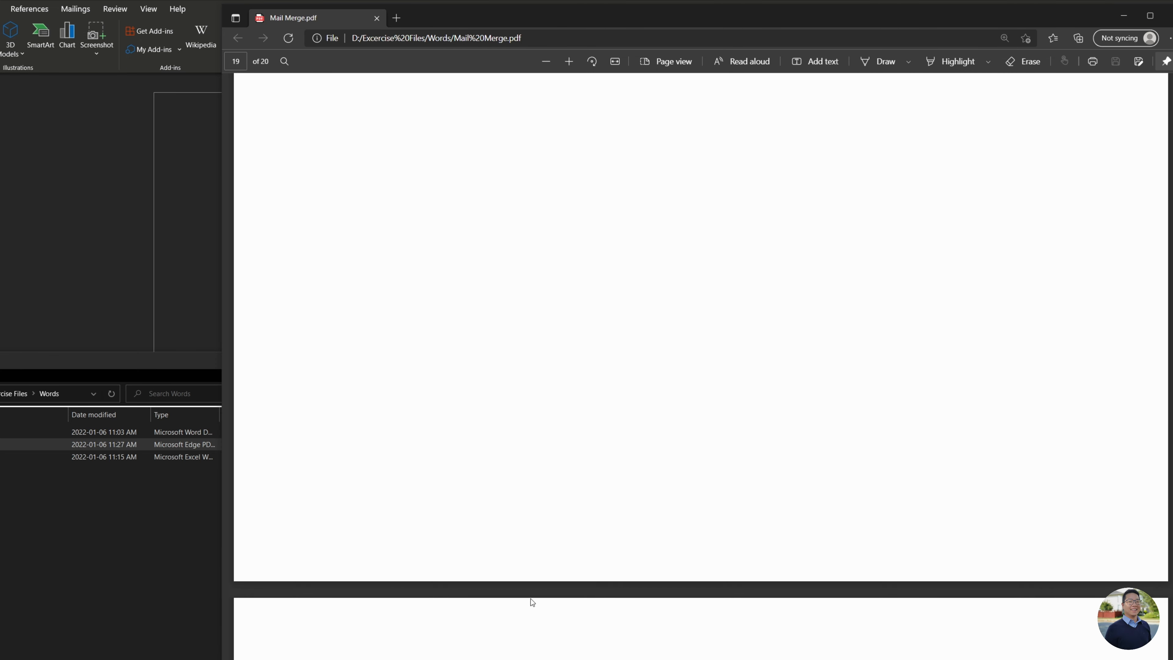
scroll(480, 508, "down", 1)
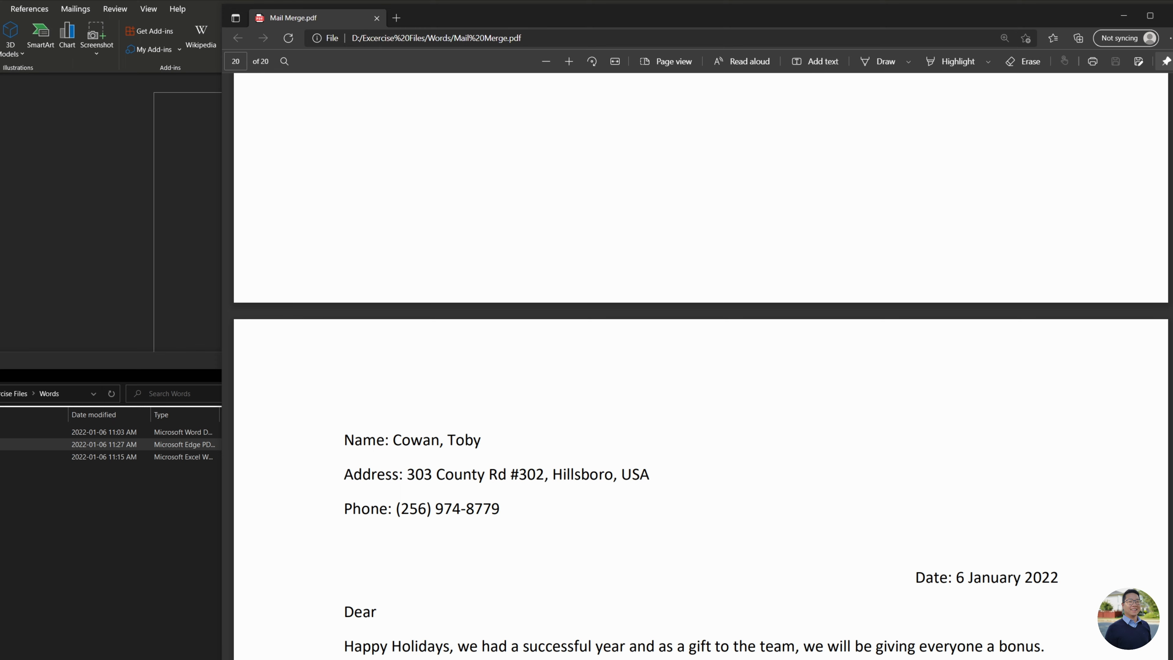
Compare the last letter with the recipient list in Mail Merge.xlsx in Excel, and close the PDF
key("alt+Tab")
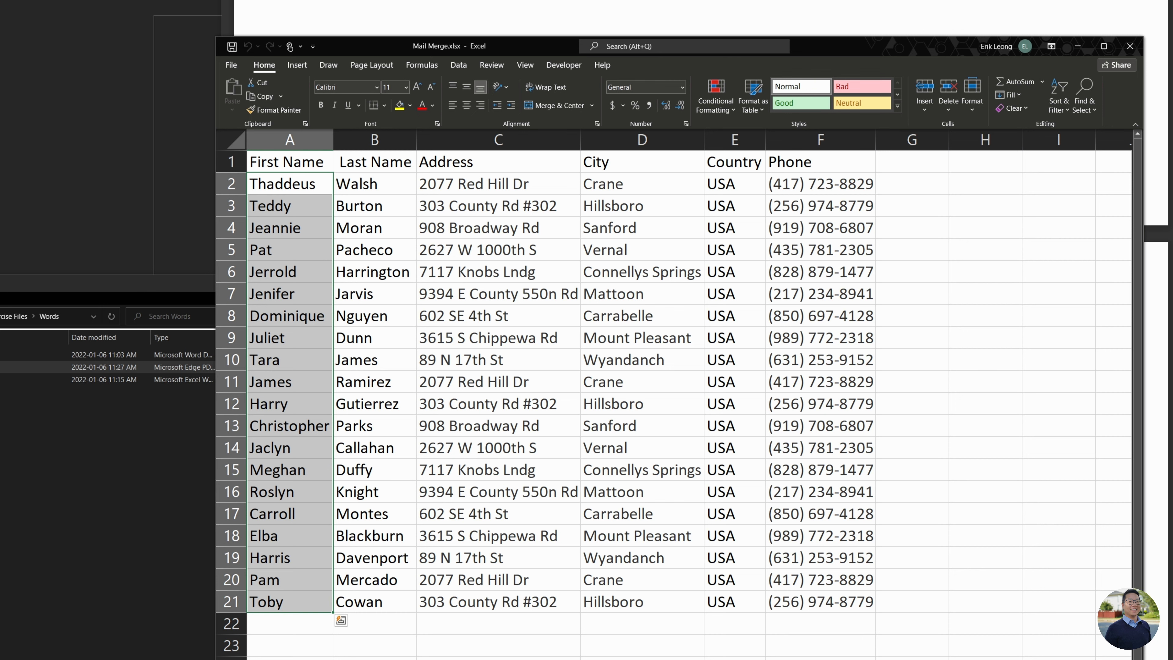
key("alt+Tab")
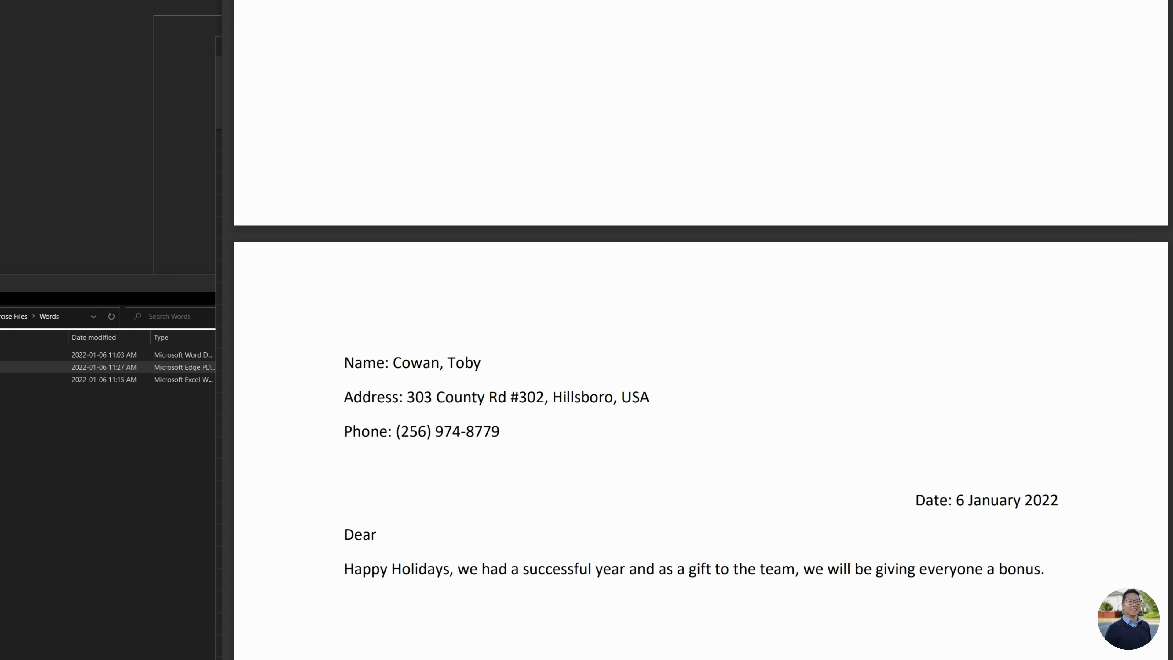
left_click_drag(533, 0, 495, 8)
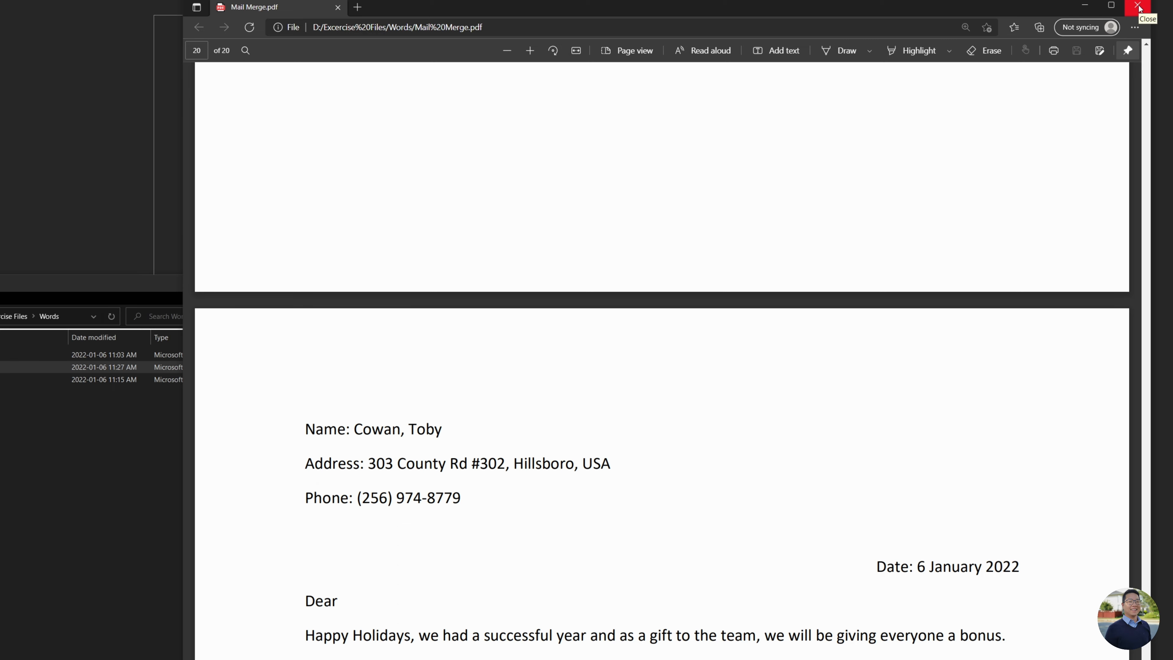
left_click(1138, 9)
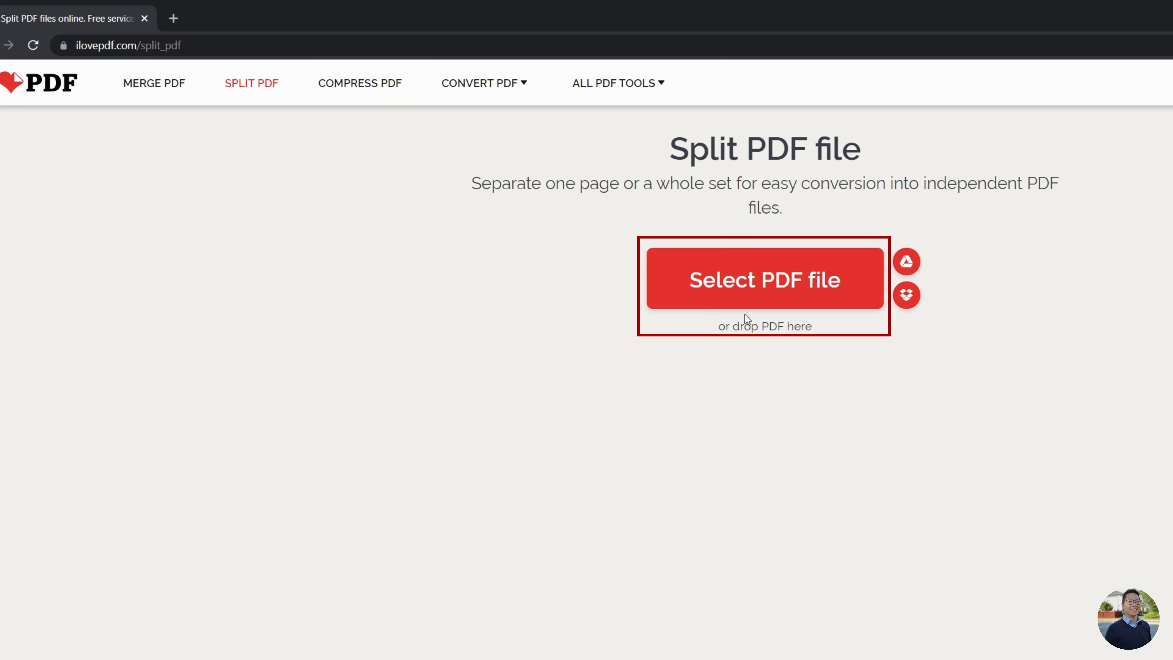
Load Mail Merge.pdf into iLovePDF's Split PDF tool in Chrome and split it using fixed ranges of one page each
left_click(734, 281)
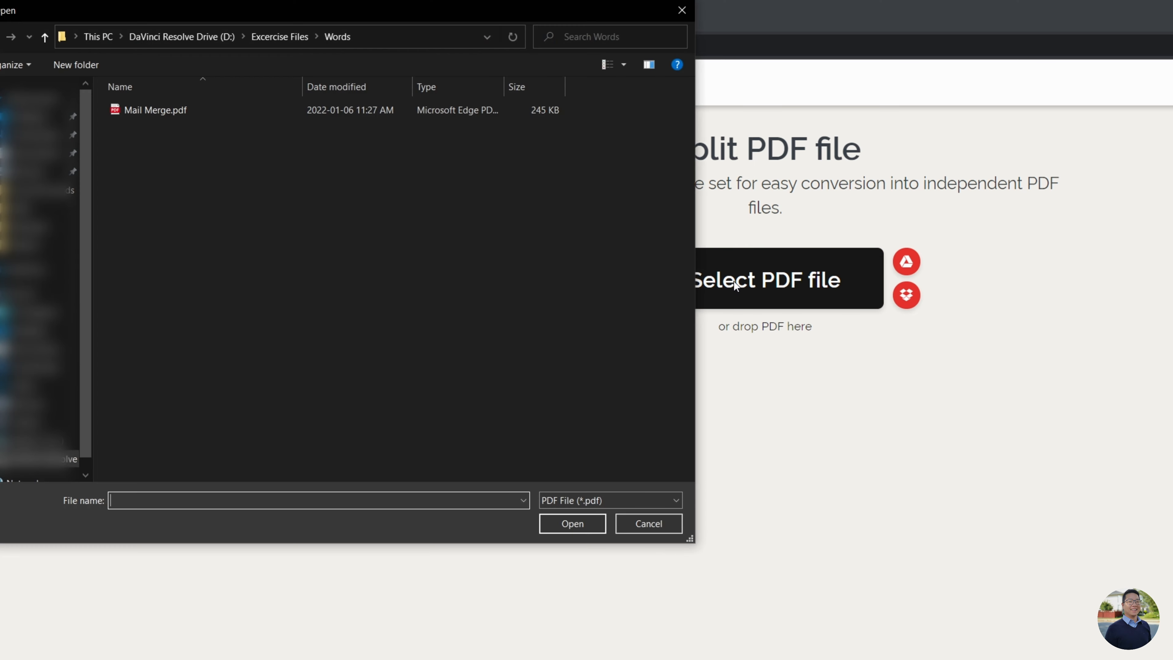
left_click(234, 237)
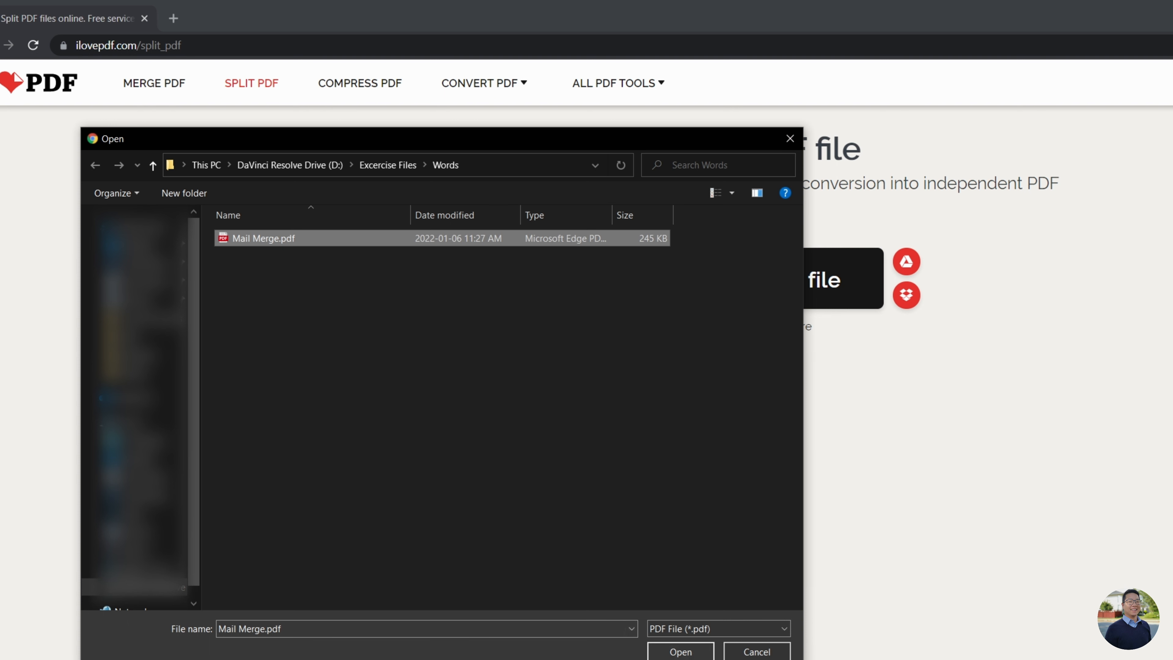
left_click(677, 653)
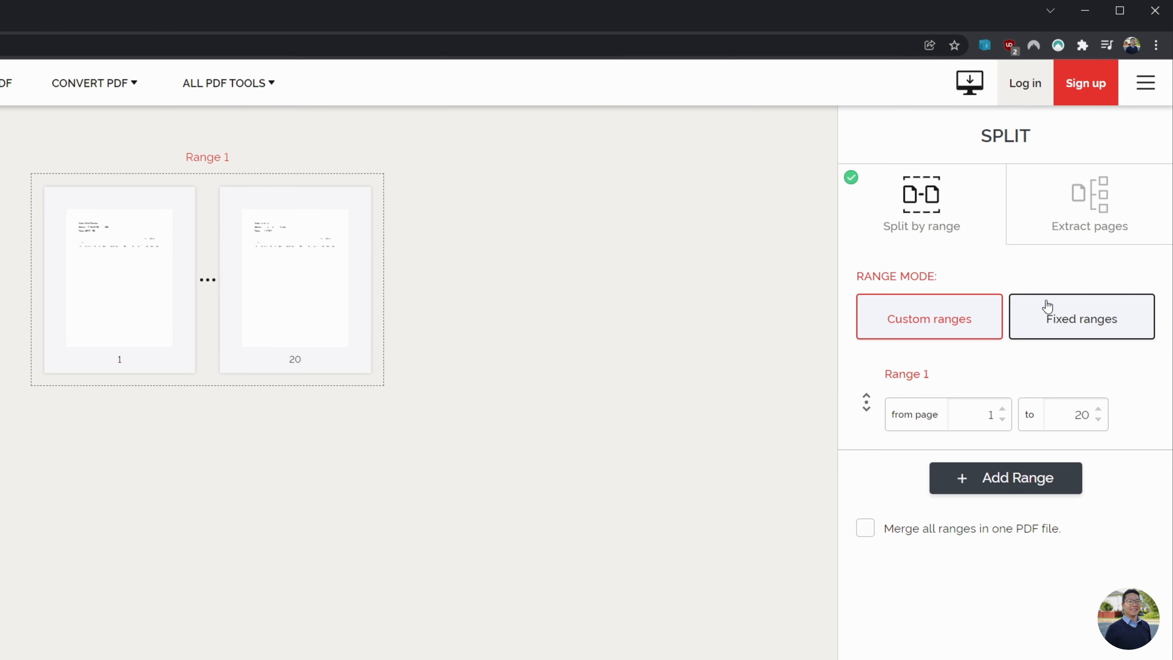
left_click(1069, 323)
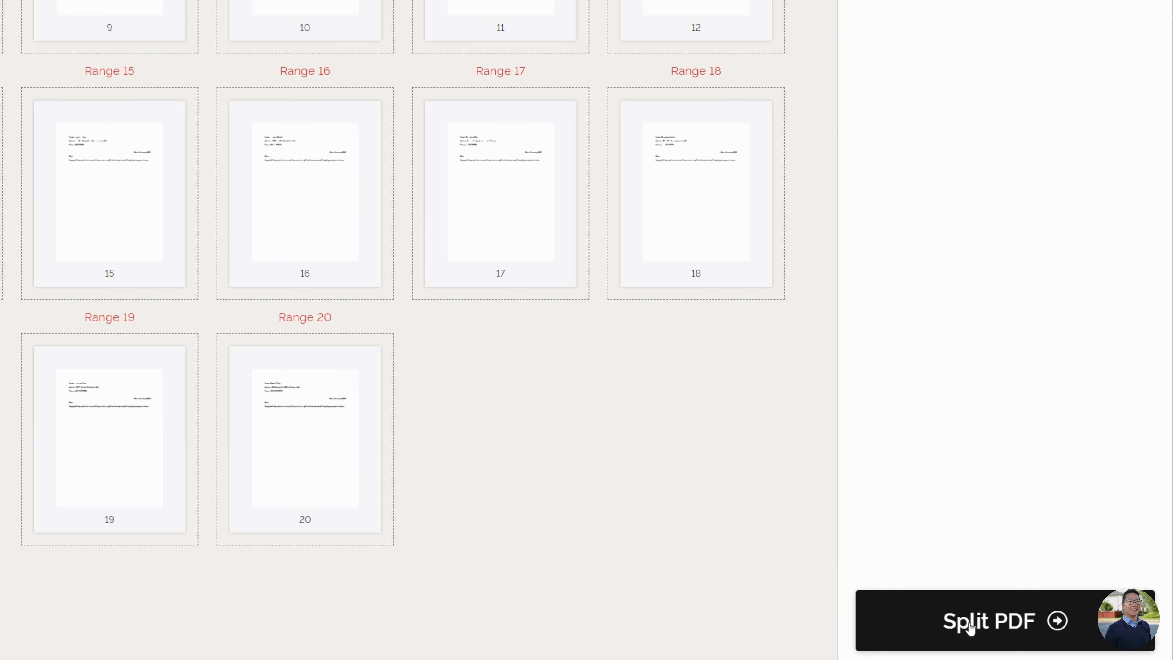
left_click(969, 628)
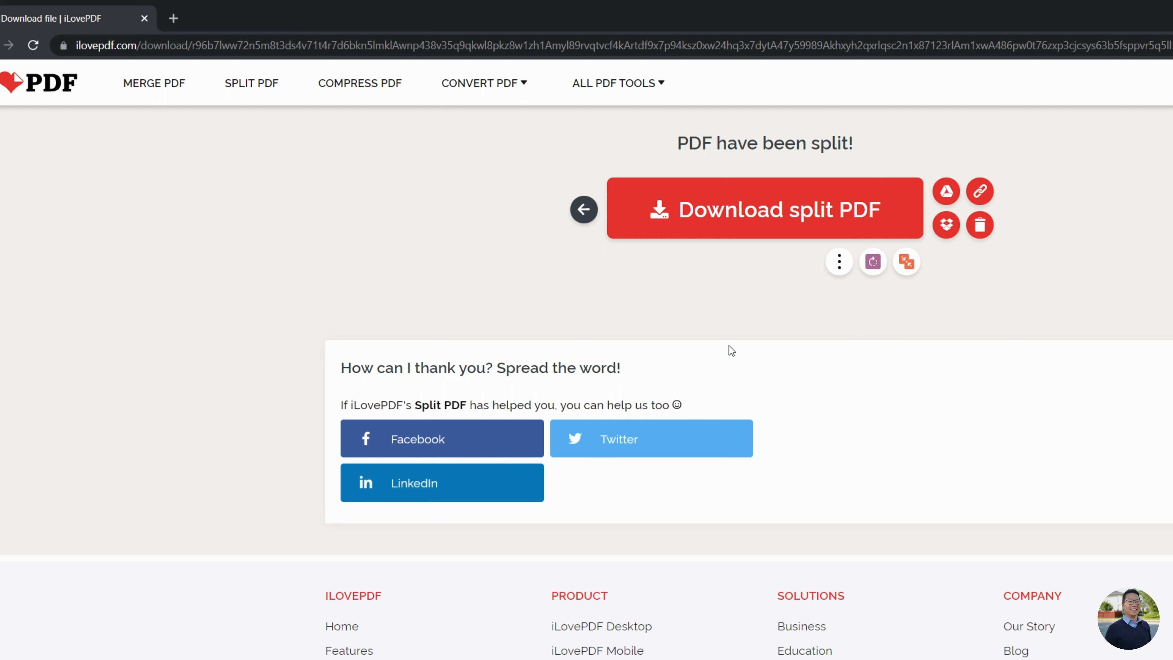
Download the split PDFs and extract all files from ilovepdf_split (1).zip into the Words folder
left_click(741, 223)
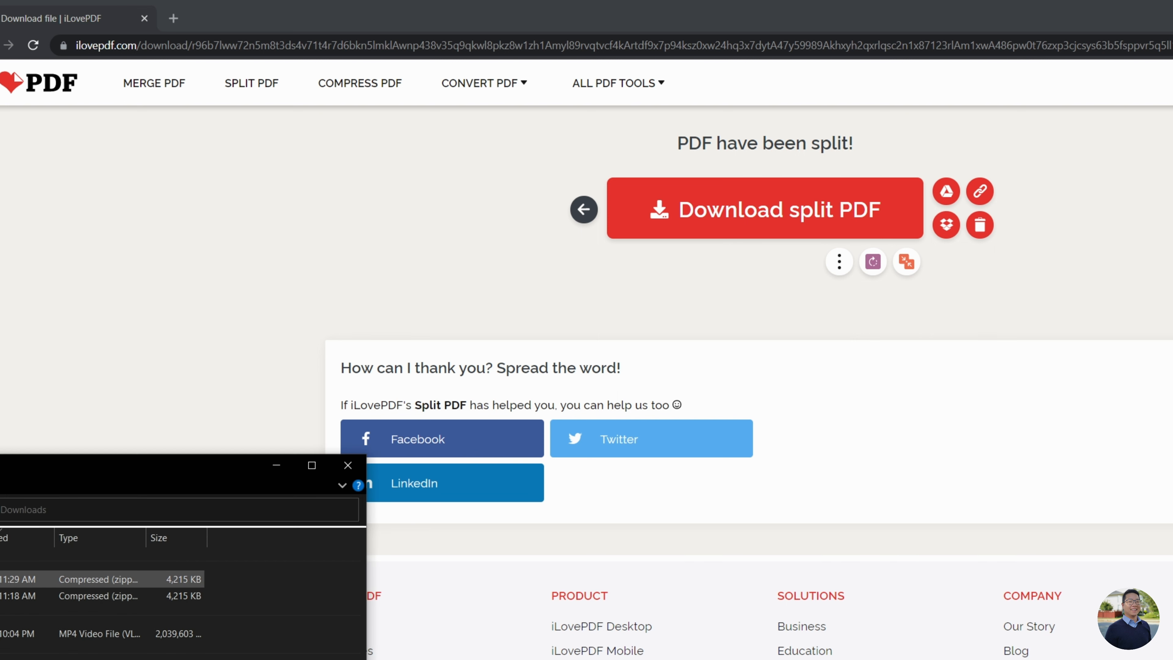
left_click(27, 579)
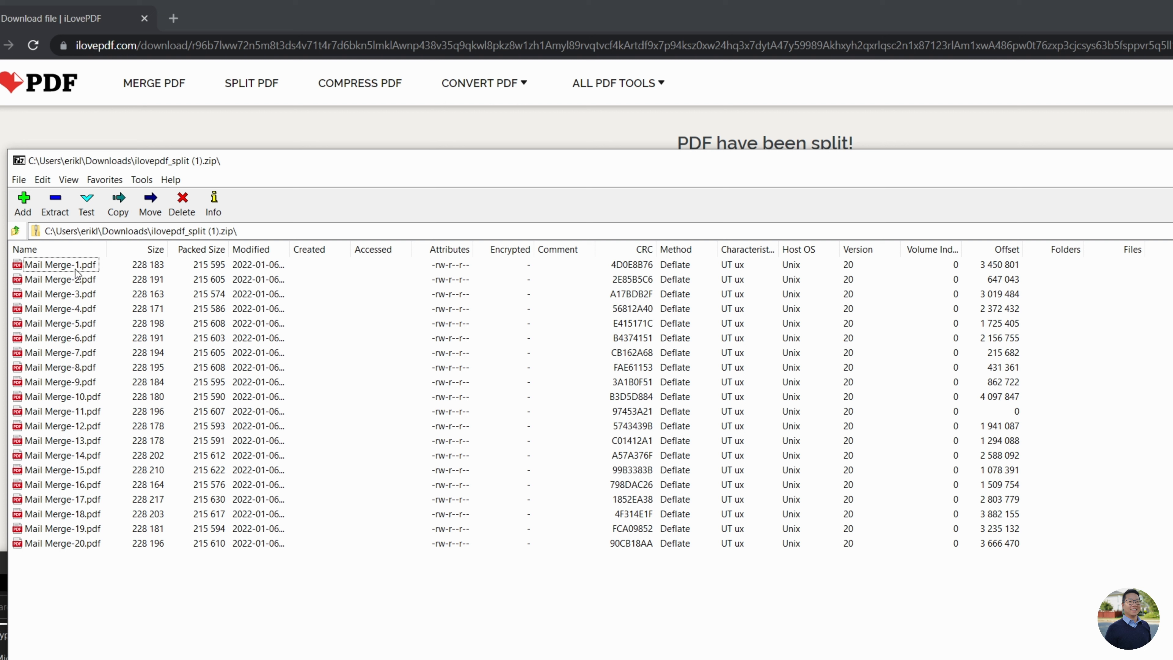
key("ctrl+a")
left_click_drag(59, 295, 157, 436)
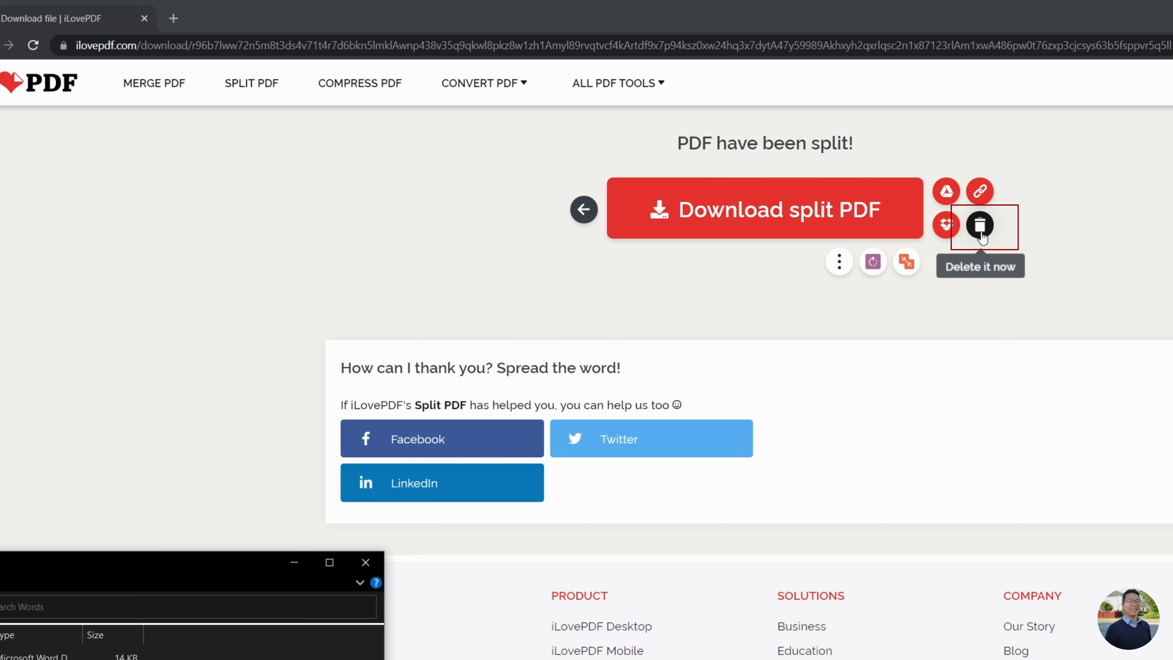
Try to delete the split PDF files from the iLovePDF site
left_click(975, 226)
left_click(691, 308)
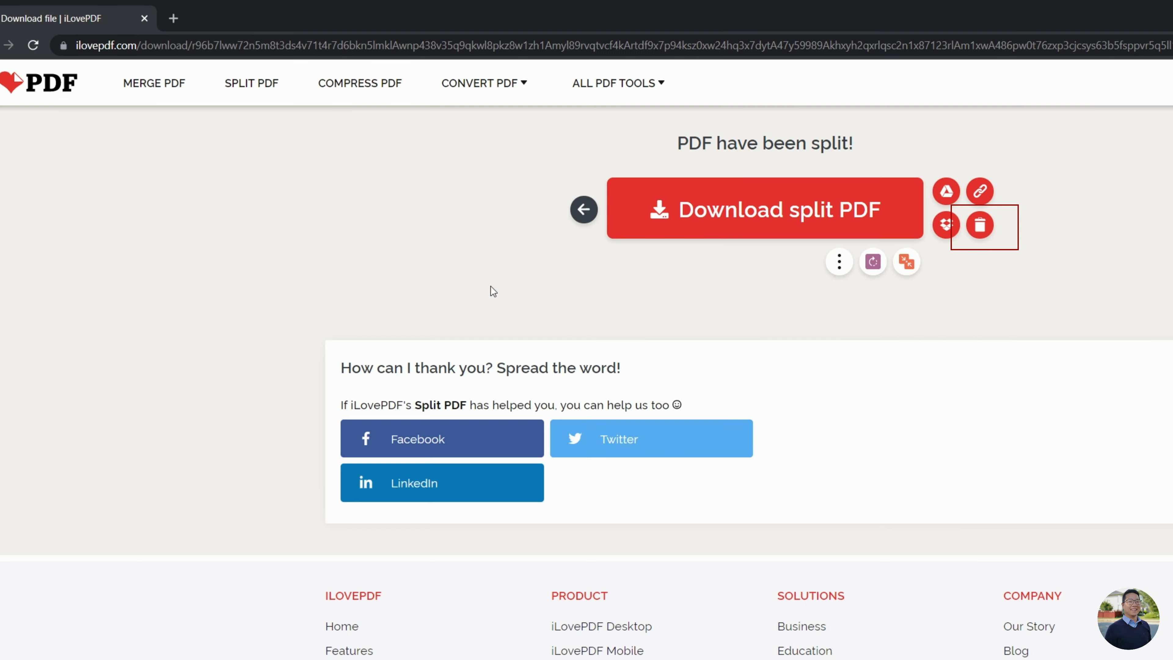
Open Mail Merge-1.pdf from the Words folder to check the letter, close it, and open Mail Merge-20.pdf
left_click_drag(1, 161, 404, 194)
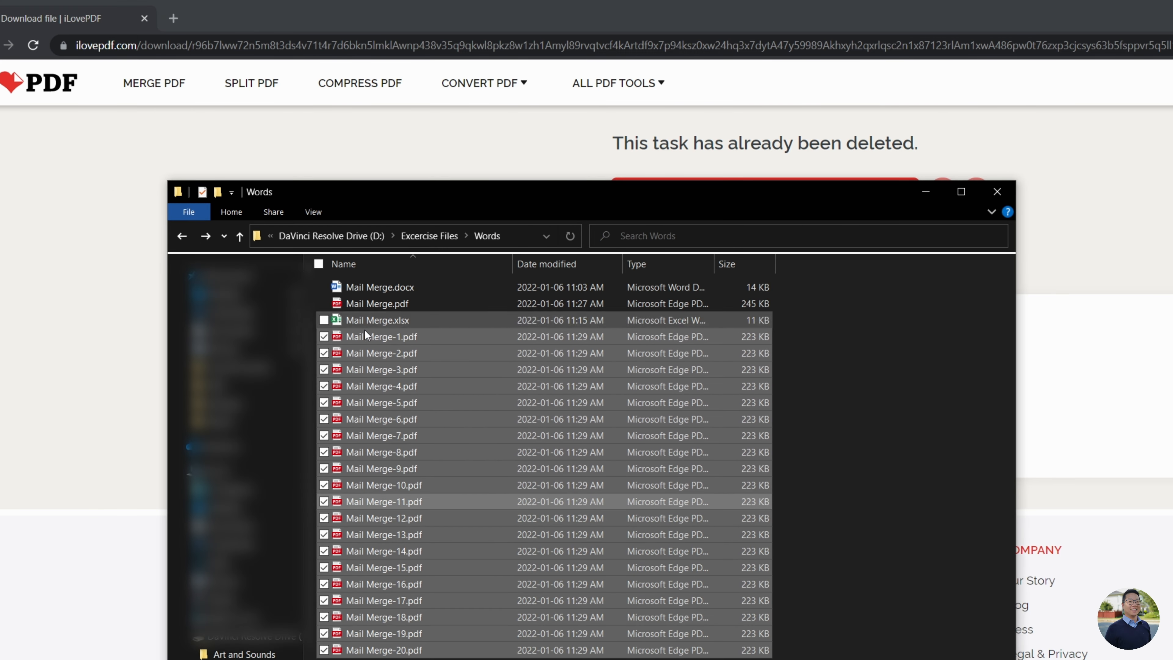
left_click(314, 350)
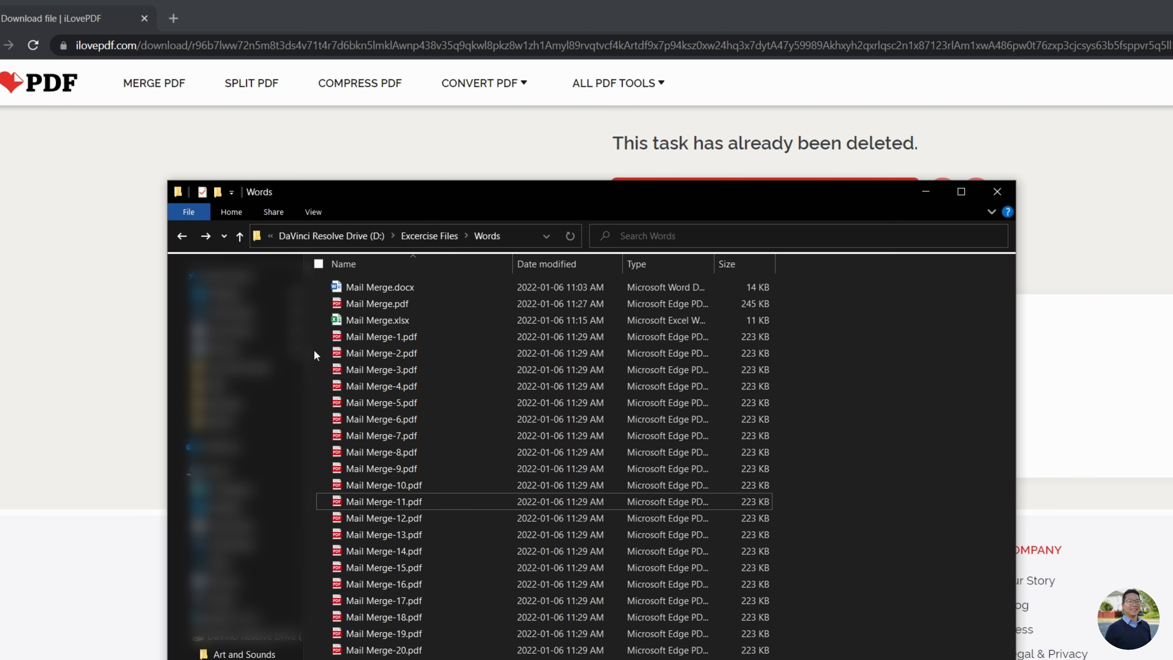
left_click(385, 349)
double_click(381, 337)
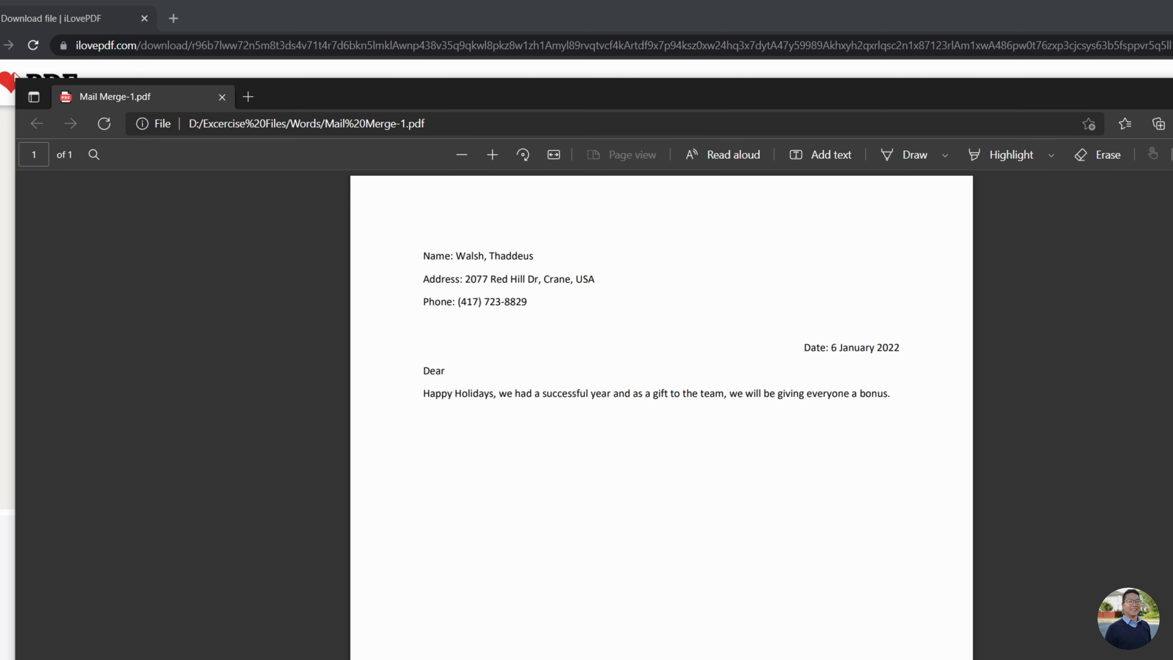
key("alt+F4")
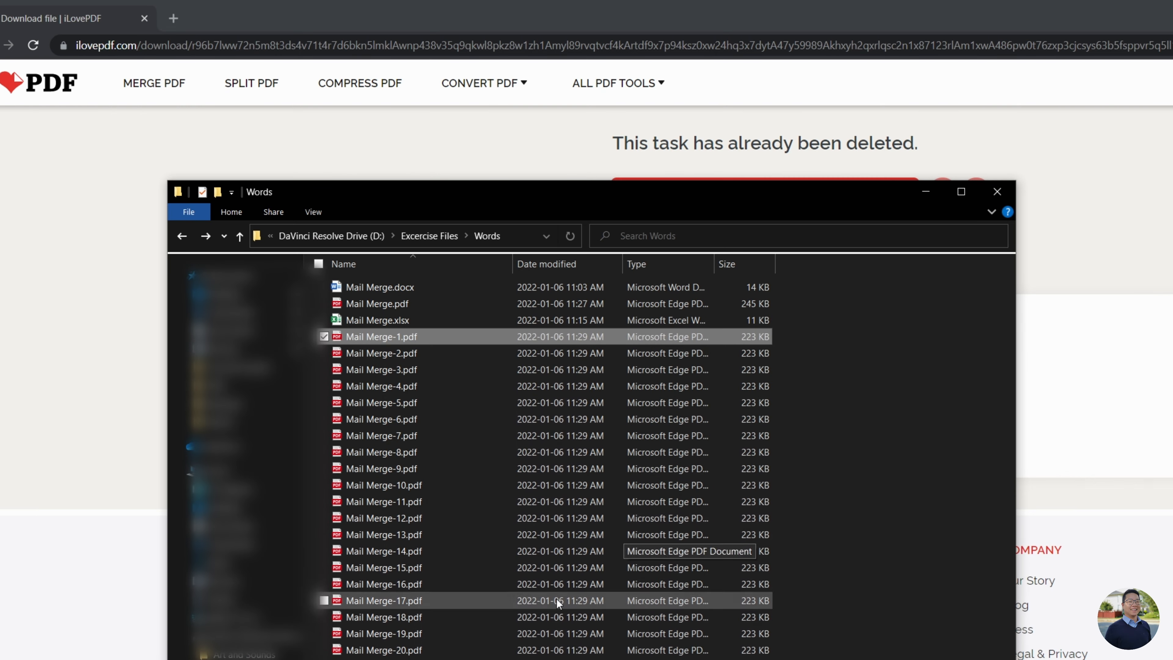
double_click(372, 650)
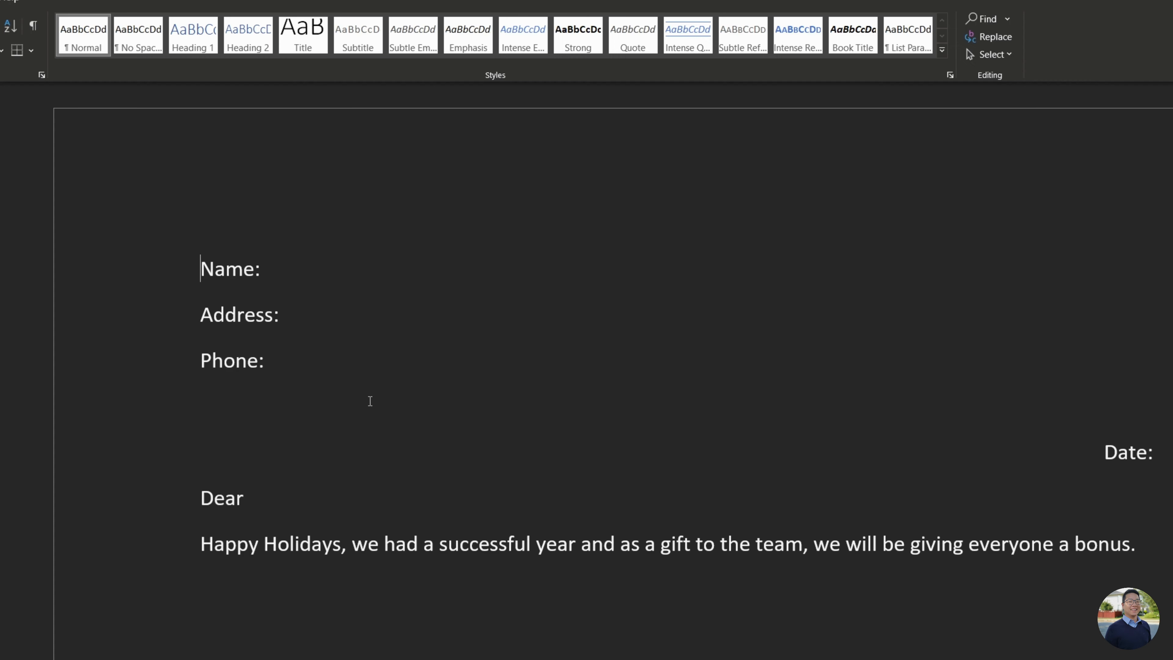
In the Word letter, place the cursor after "Name:" and use Sheet1$ of Mail Merge.xlsx, with column headers, as the existing recipient list
left_click(310, 281)
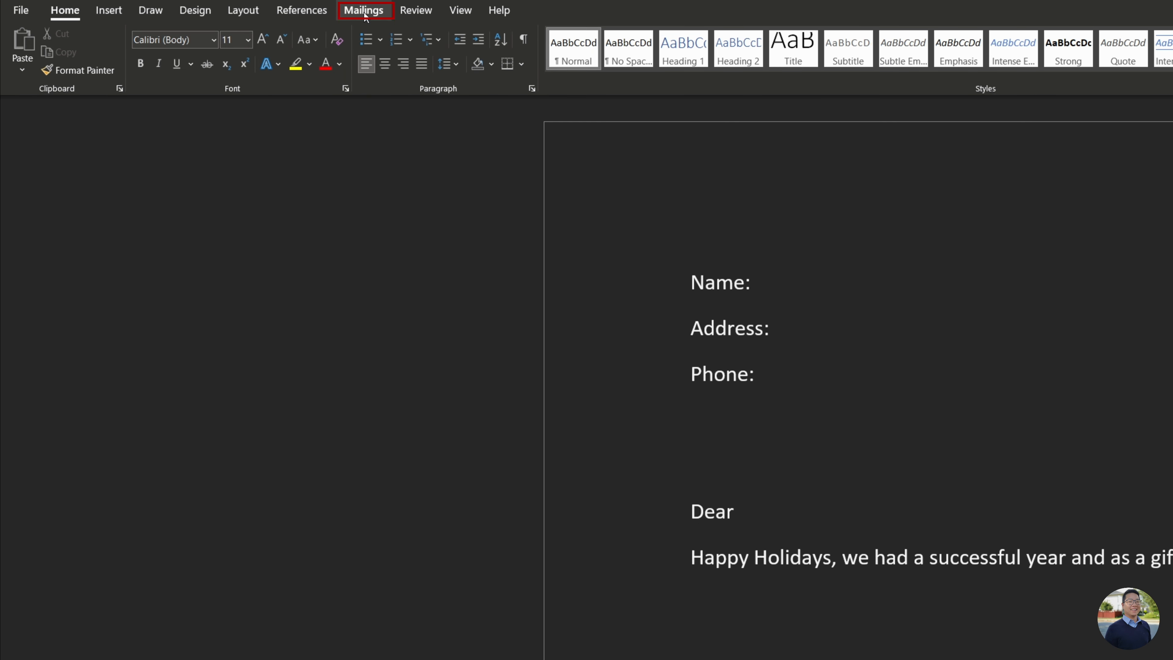
left_click(364, 10)
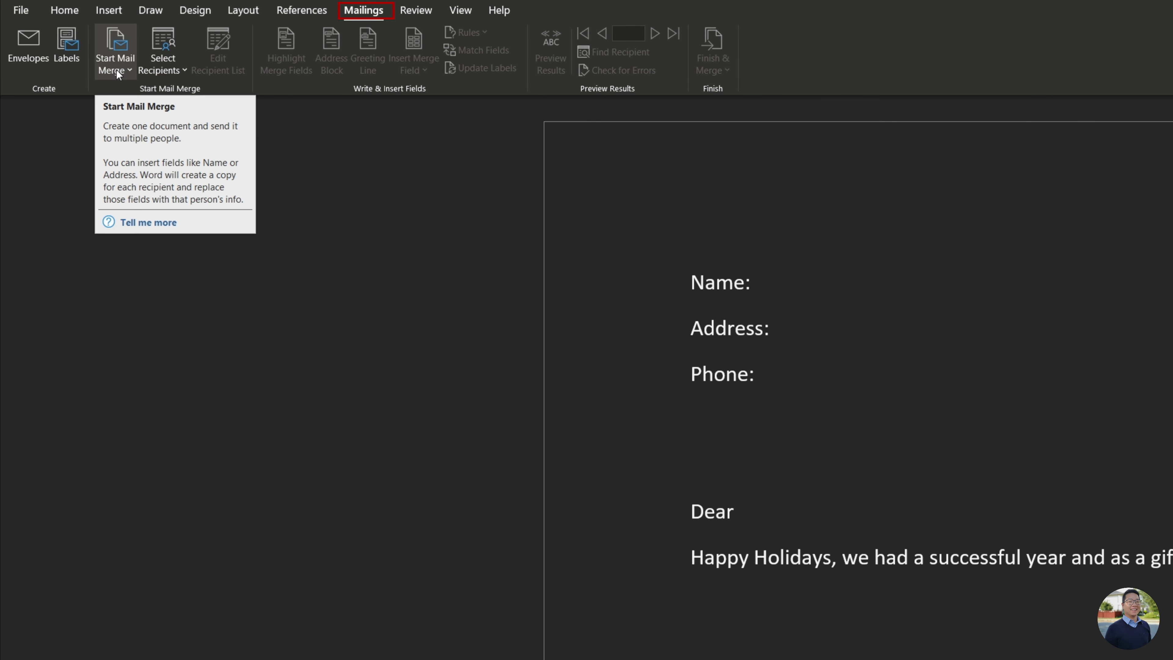
left_click(178, 76)
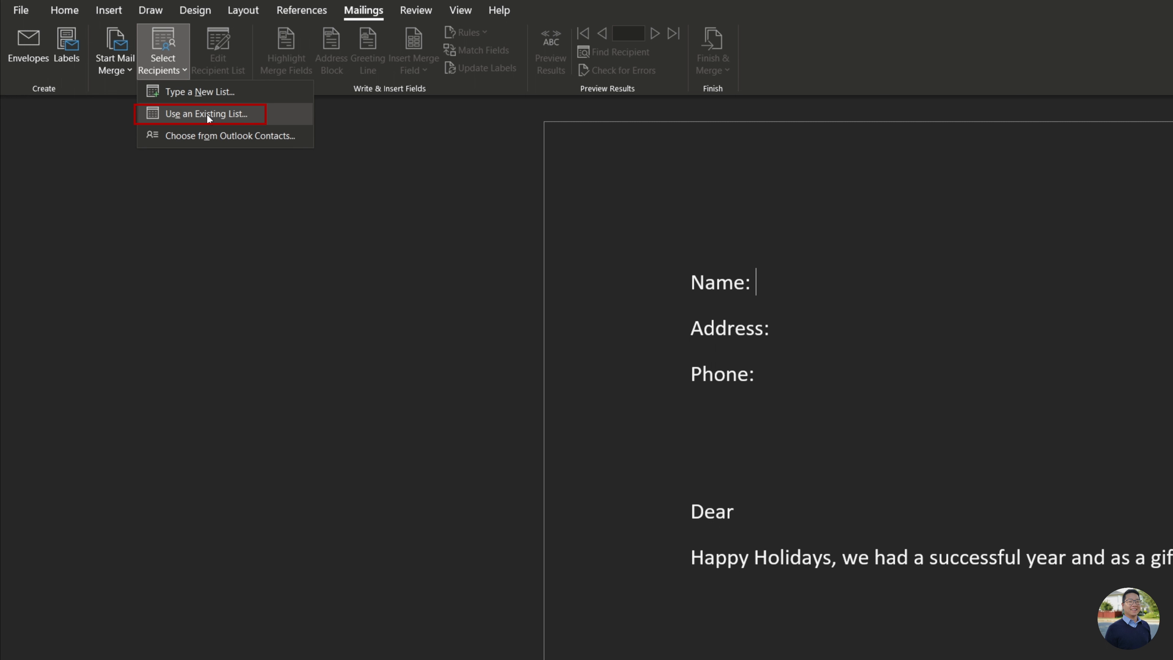
left_click(188, 114)
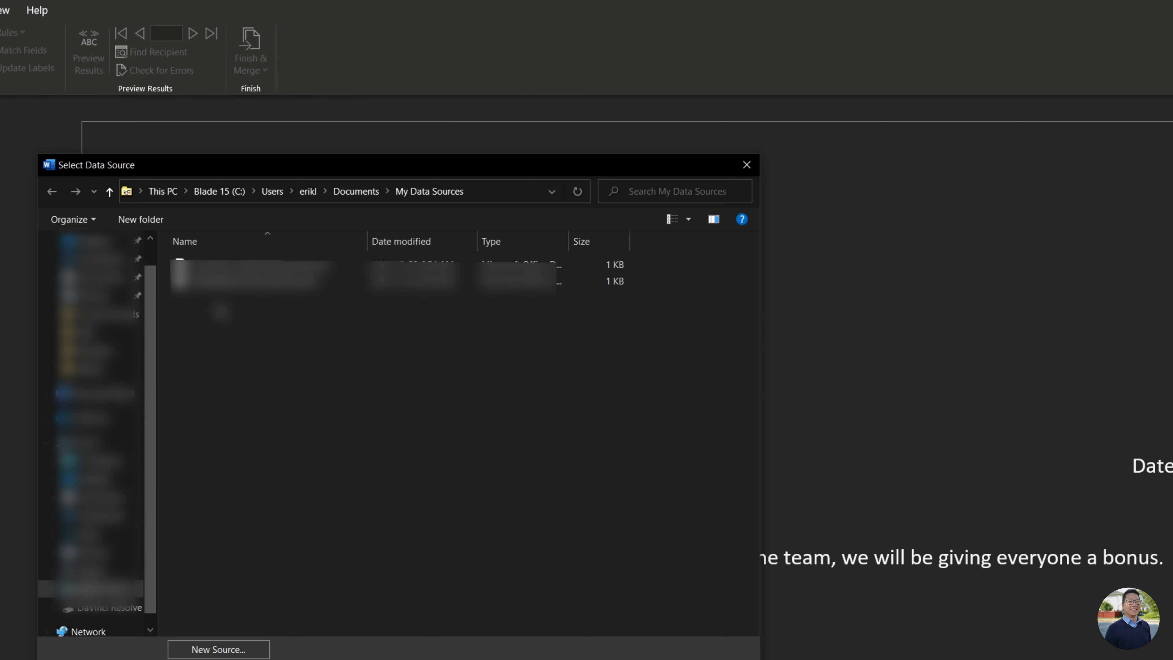
left_click(111, 608)
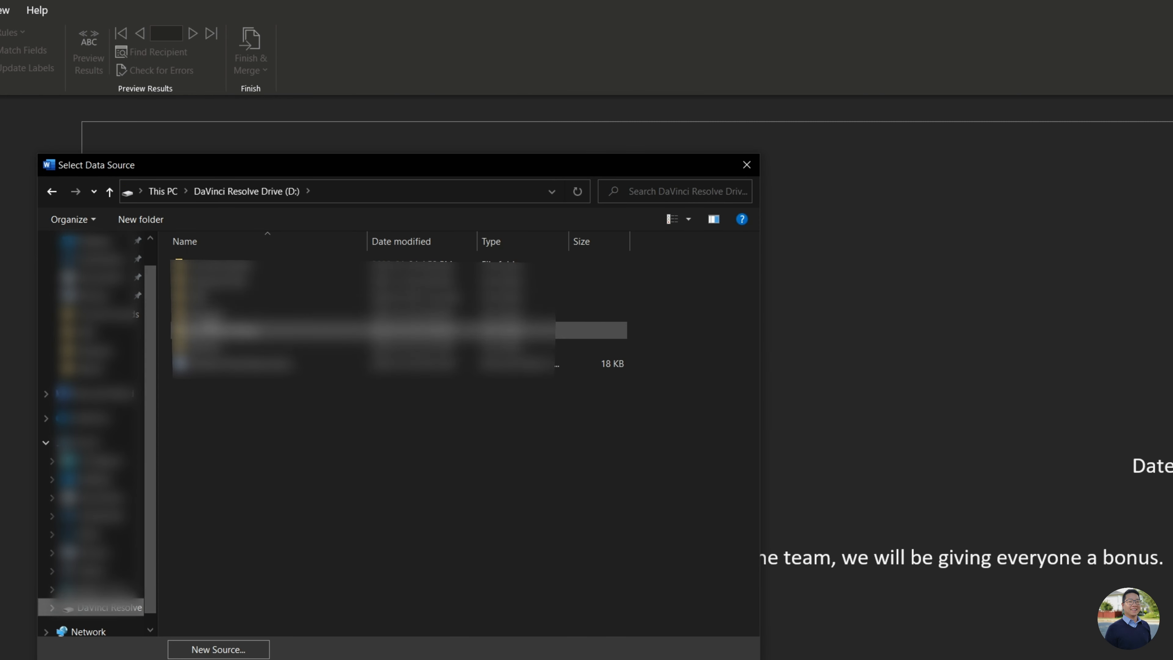
double_click(212, 281)
double_click(211, 281)
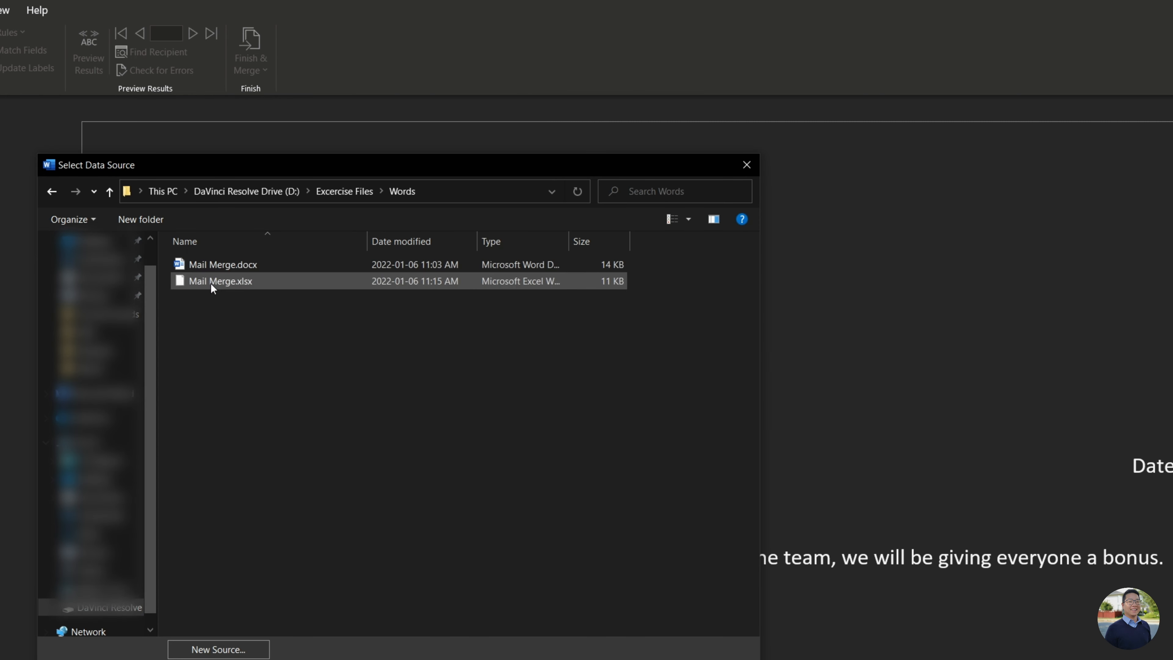
double_click(215, 281)
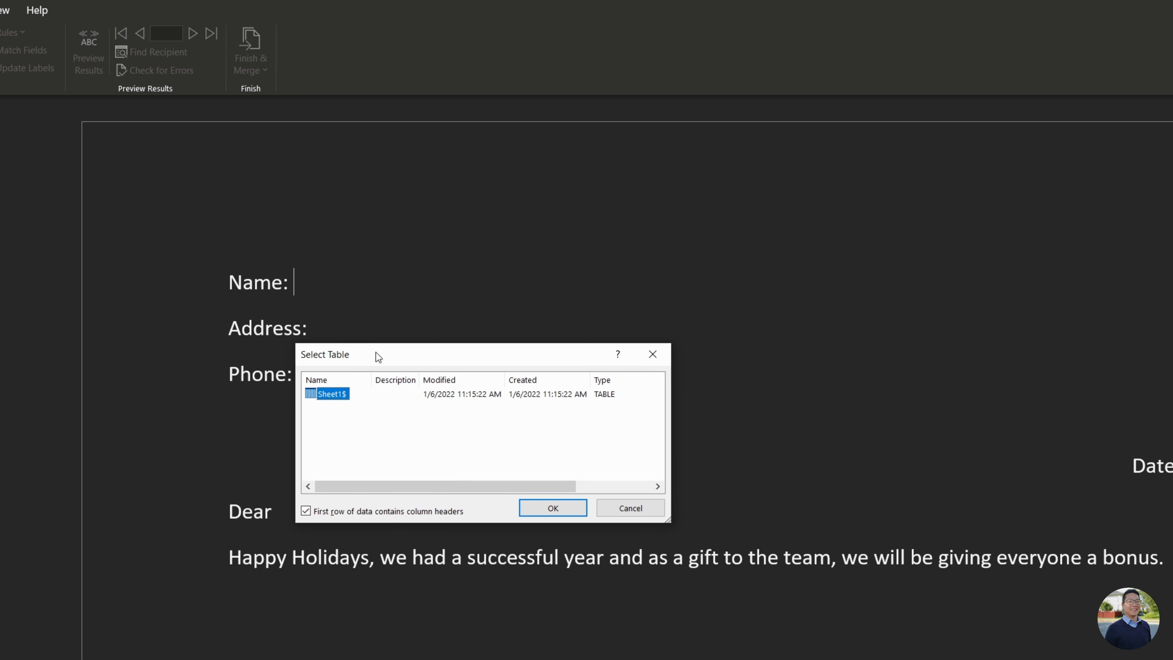
left_click_drag(413, 359, 434, 333)
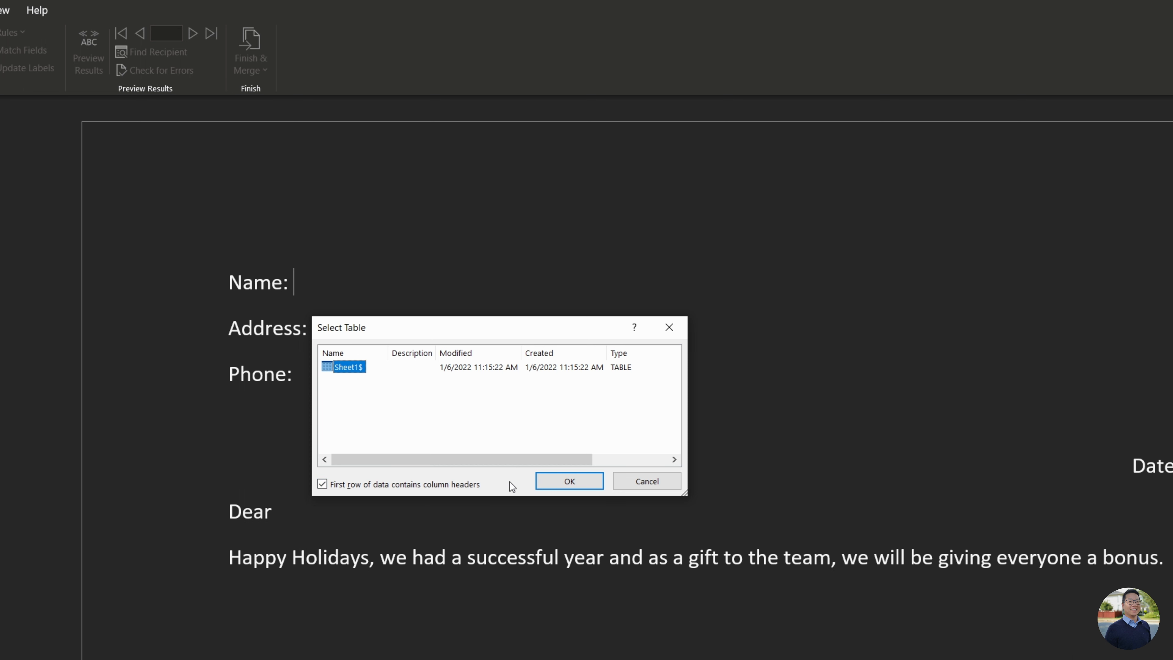
left_click(568, 481)
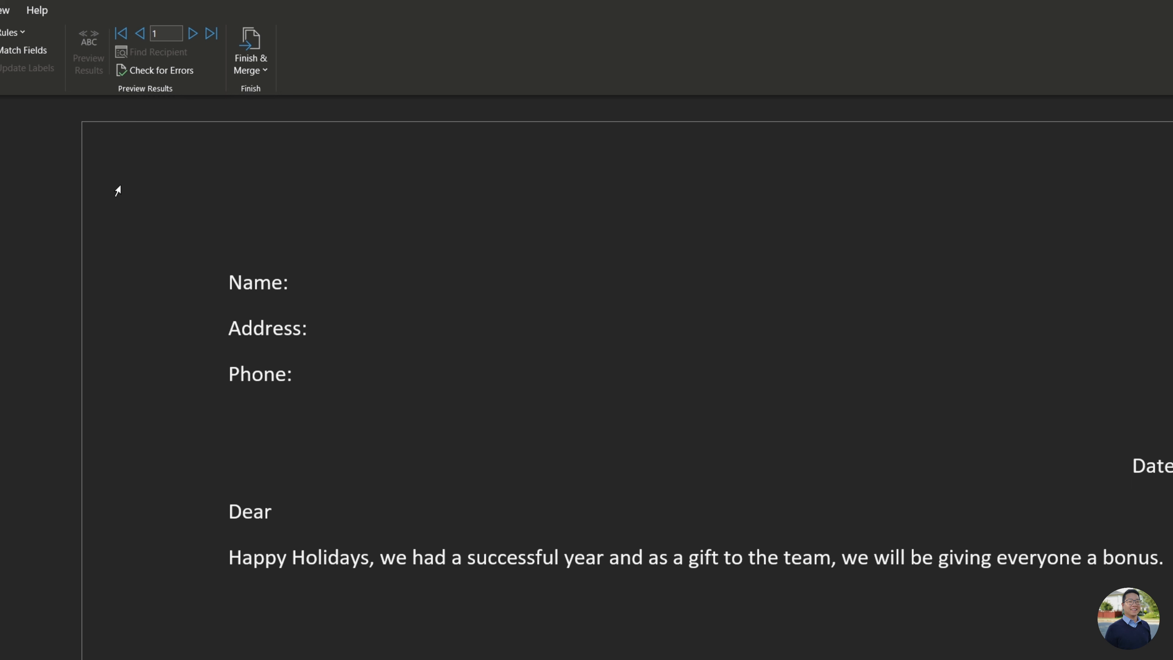
Insert the Last_Name and First_Name merge fields after "Name:", separated by a comma and a space
left_click(419, 71)
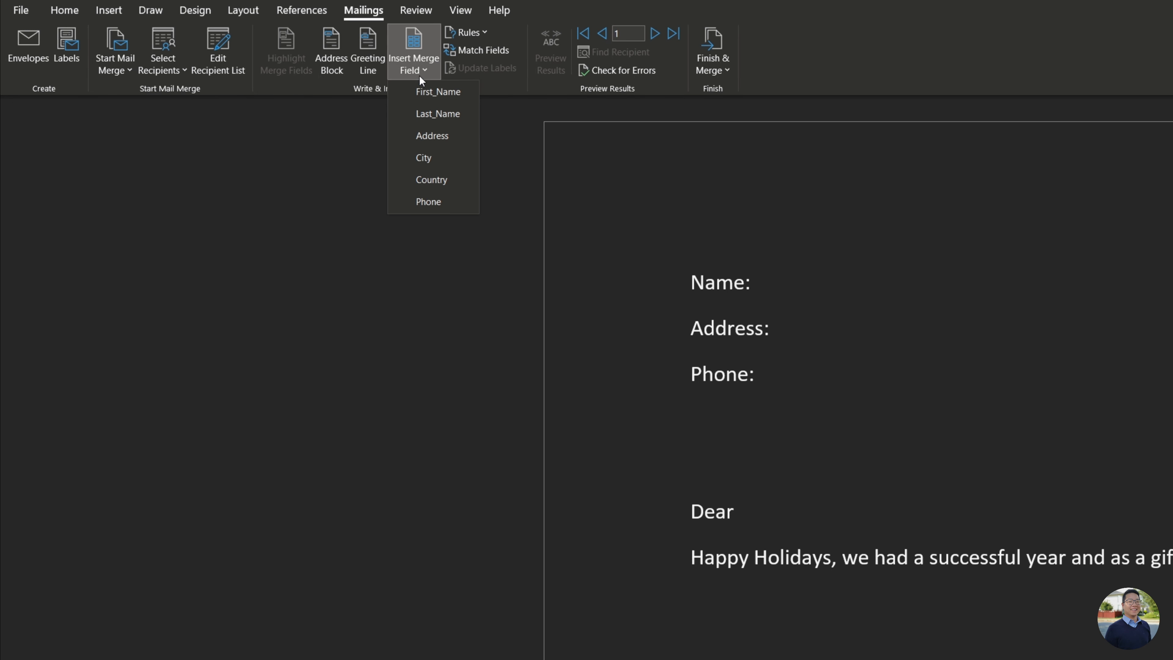
left_click(424, 122)
type(",")
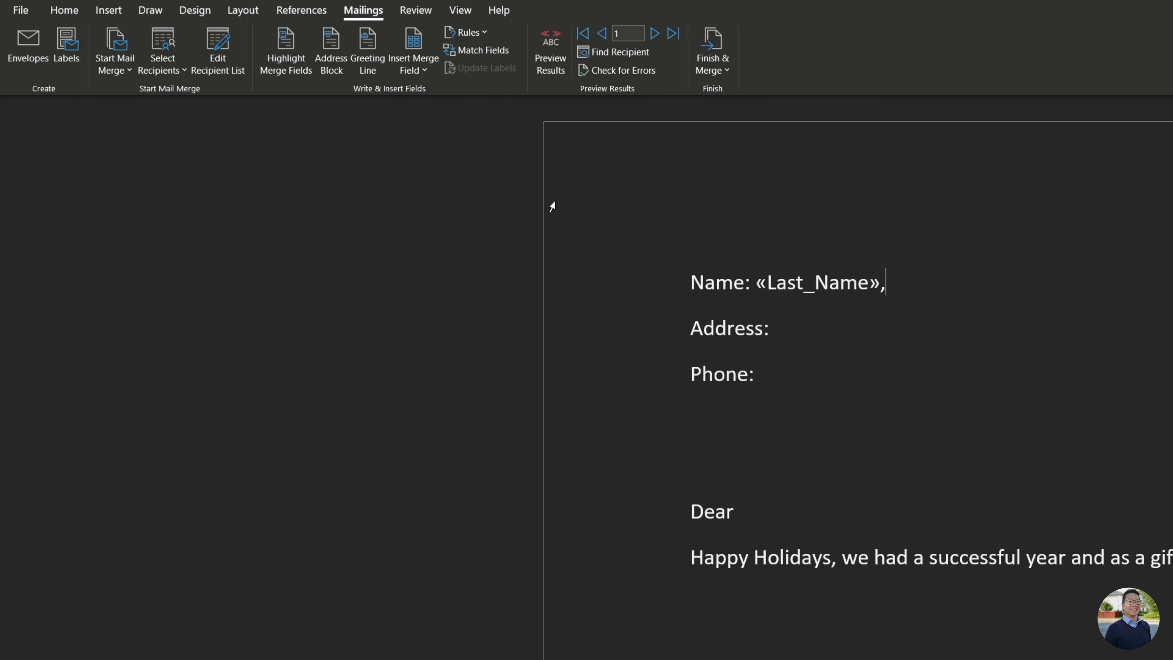
left_click(418, 72)
left_click(427, 93)
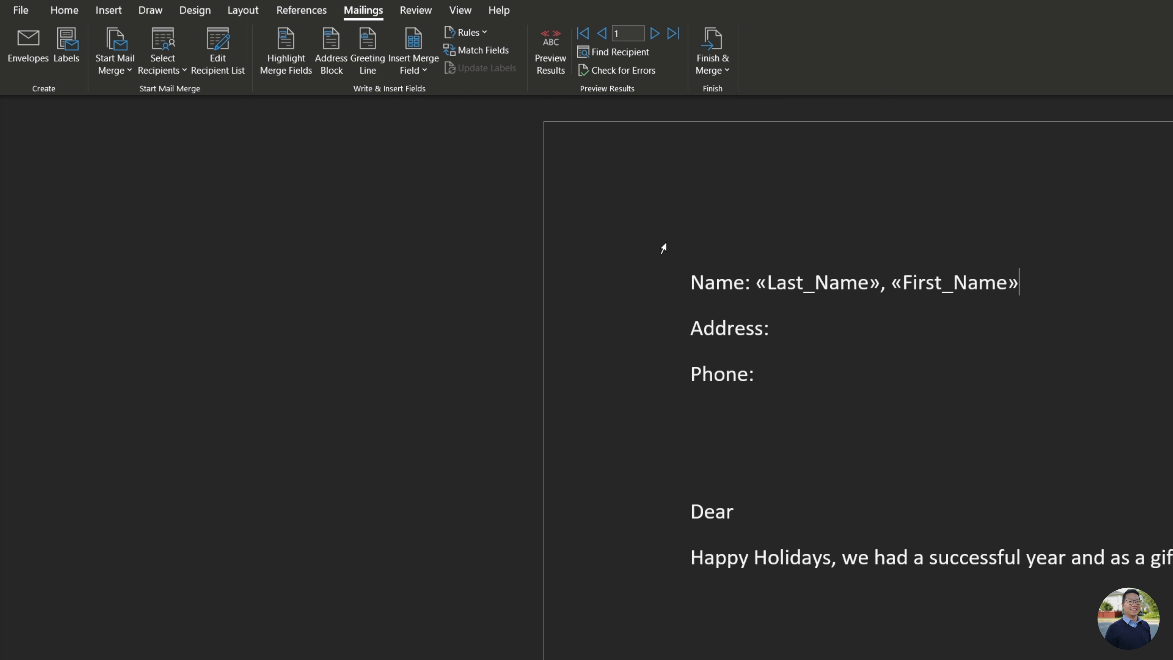
Insert the Address, City and Country merge fields after "Address:", separated by commas and spaces
left_click(808, 327)
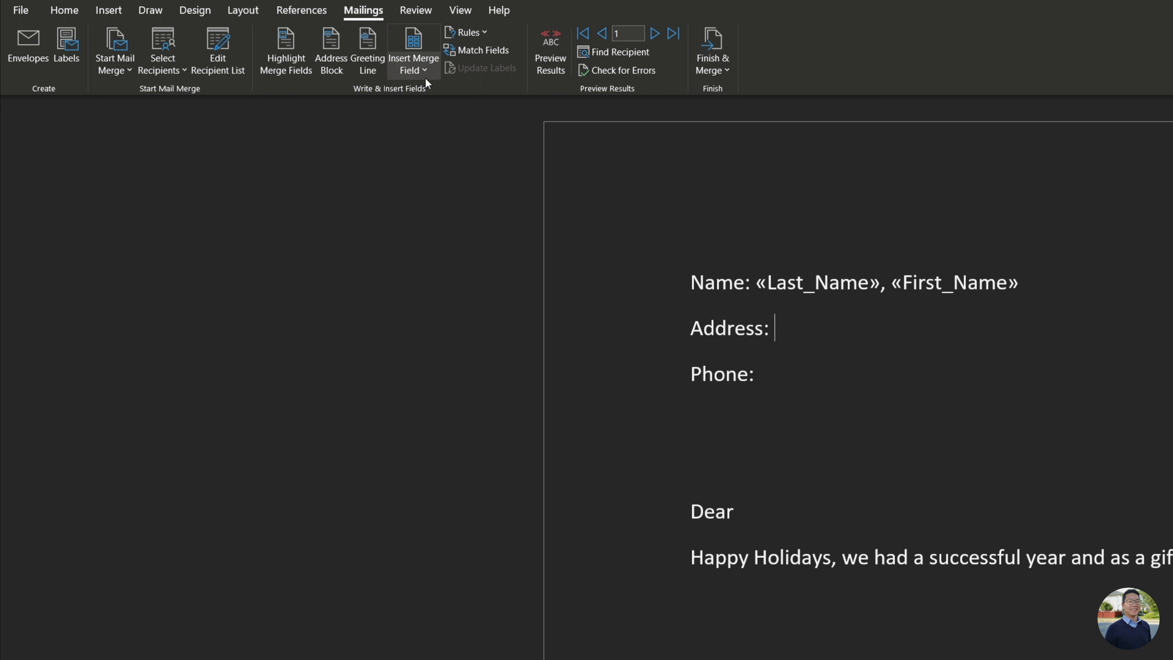
left_click(420, 69)
left_click(438, 135)
type(",")
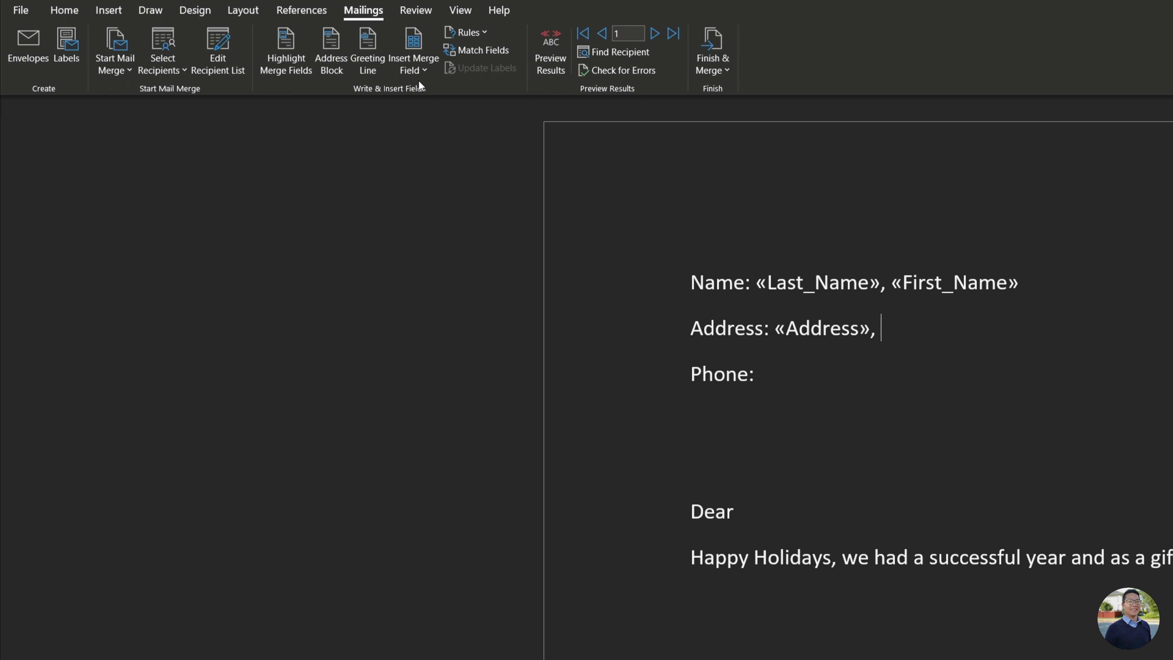
left_click(419, 74)
left_click(438, 159)
type(",")
left_click(416, 70)
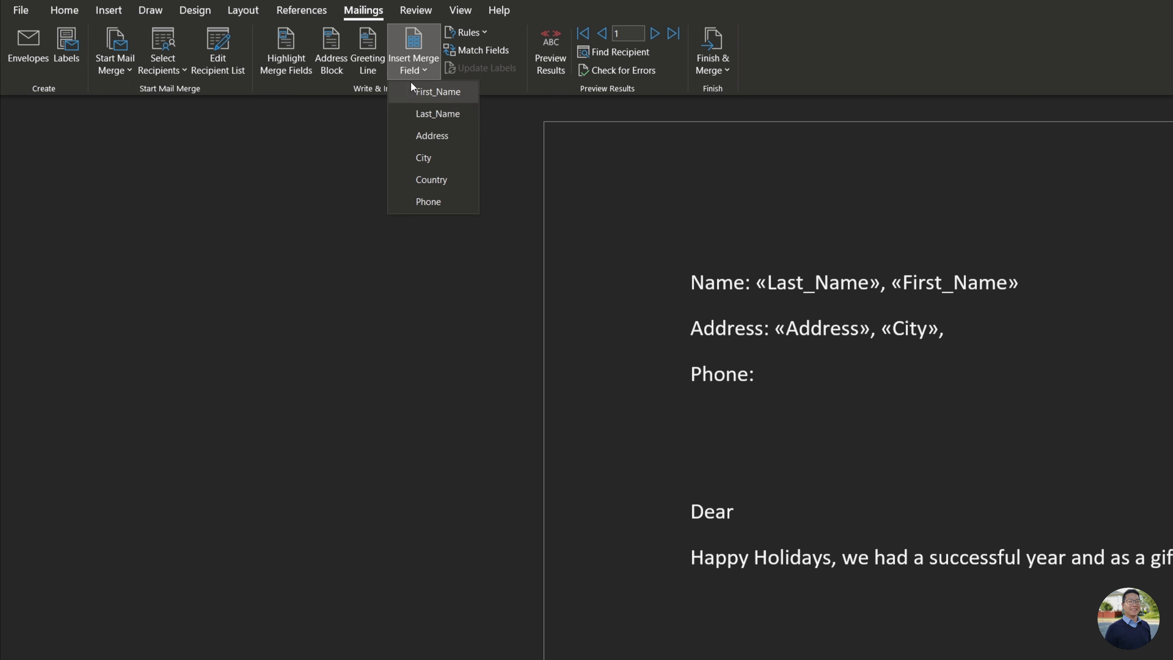
left_click(437, 178)
Insert the Phone merge field after "Phone:" with a space between the label and the field
left_click(801, 373)
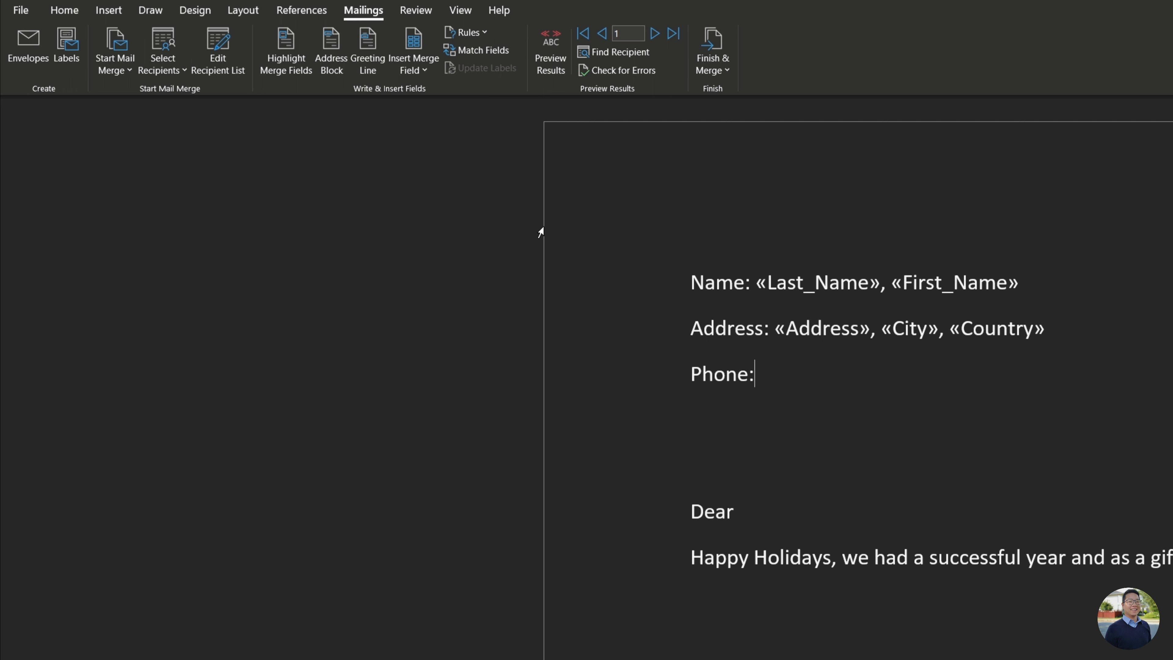
left_click(419, 70)
left_click(459, 201)
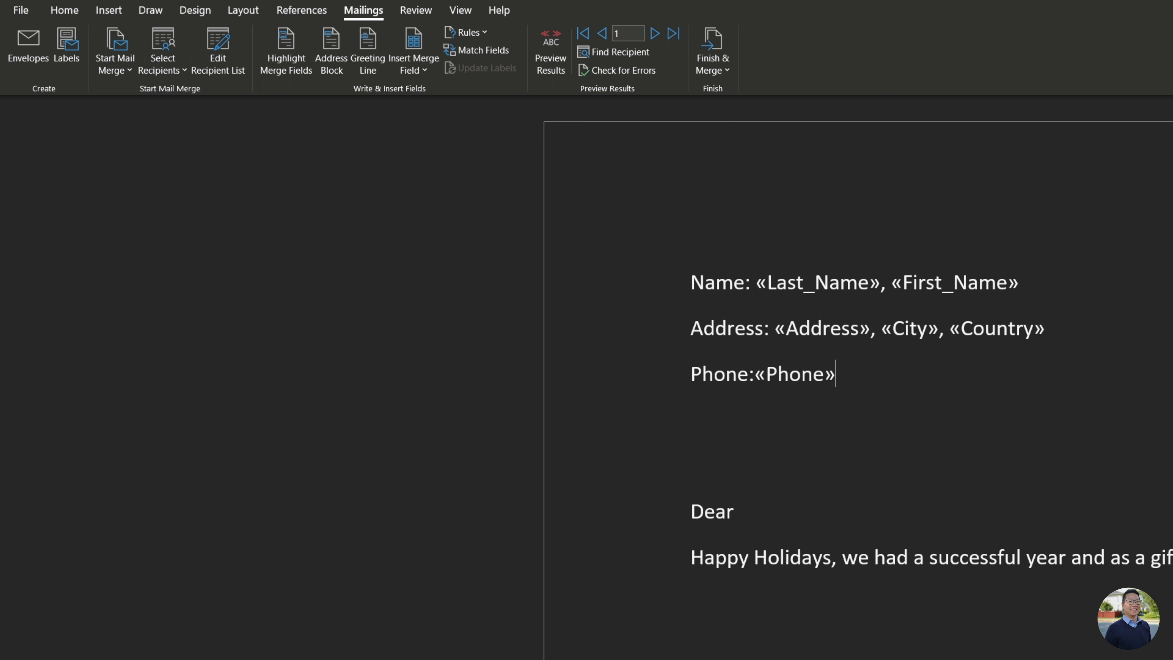
left_click(760, 369)
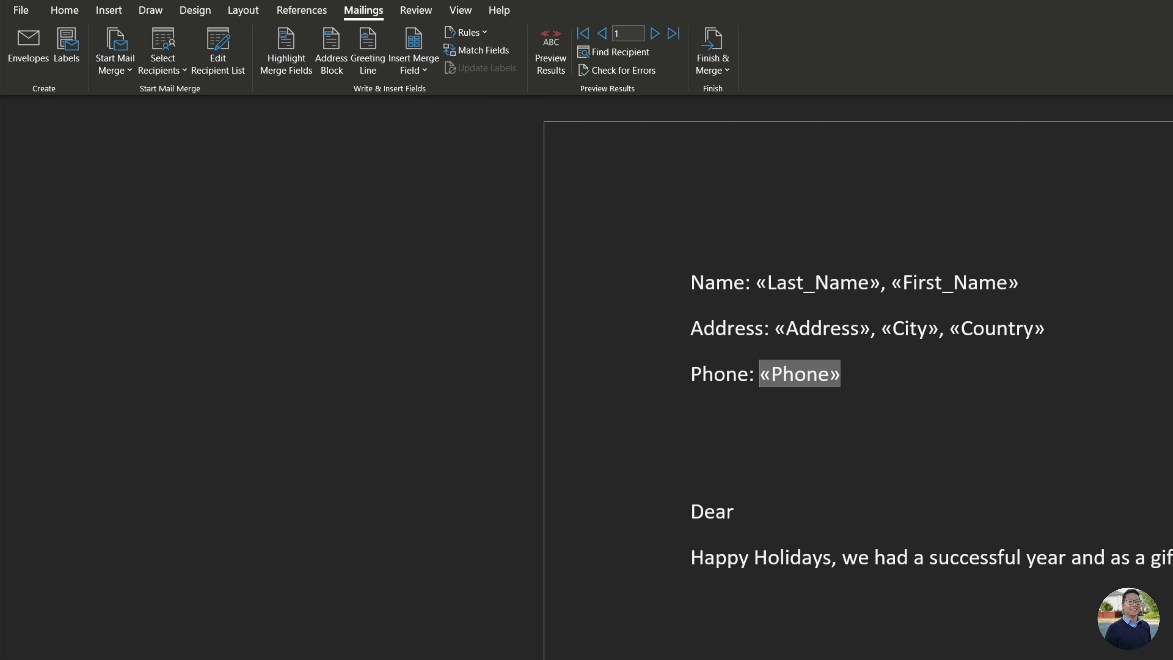
left_click(740, 512)
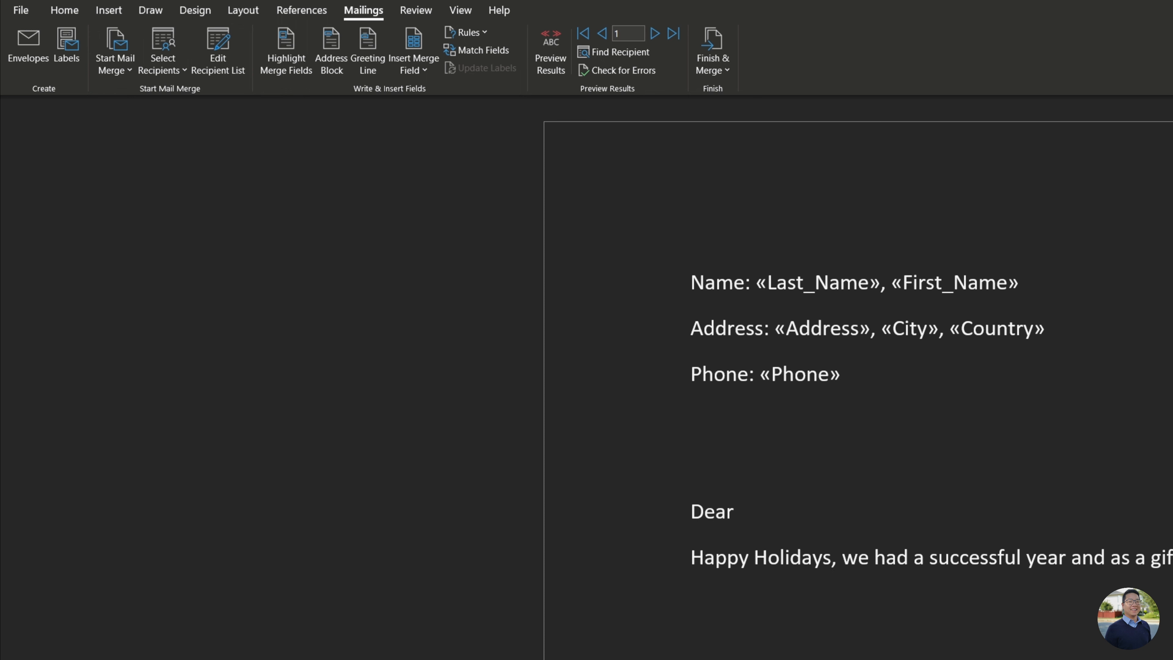
Insert an automatically updating date after "Date:" in the "6 January 2022" format
left_click(106, 11)
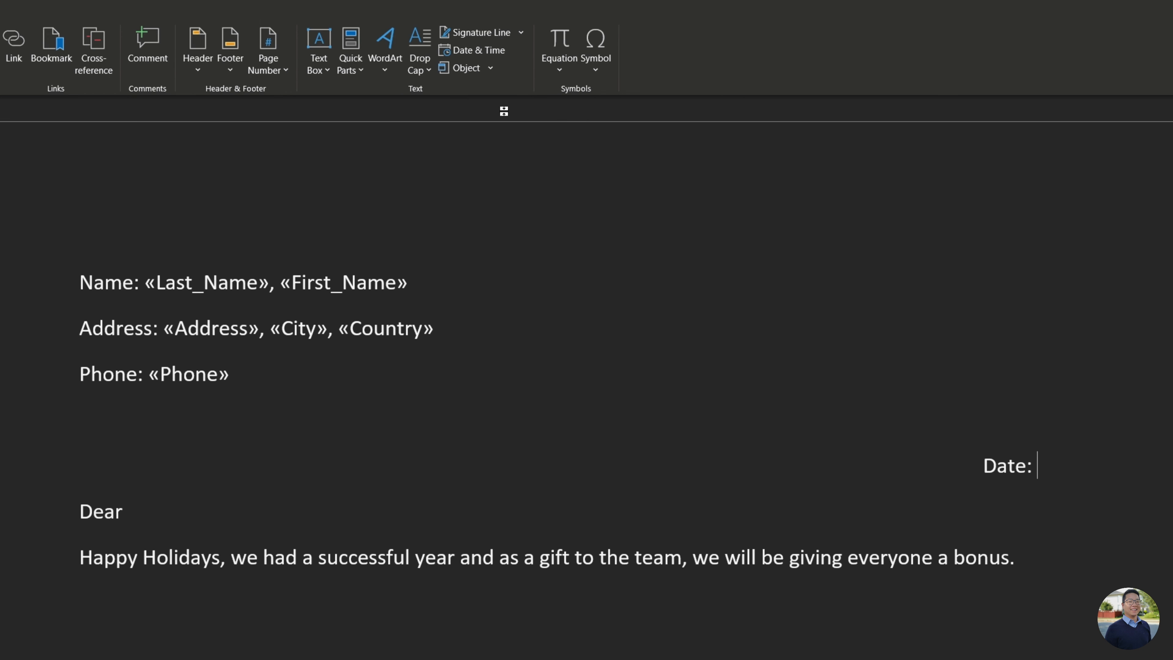
left_click(1070, 50)
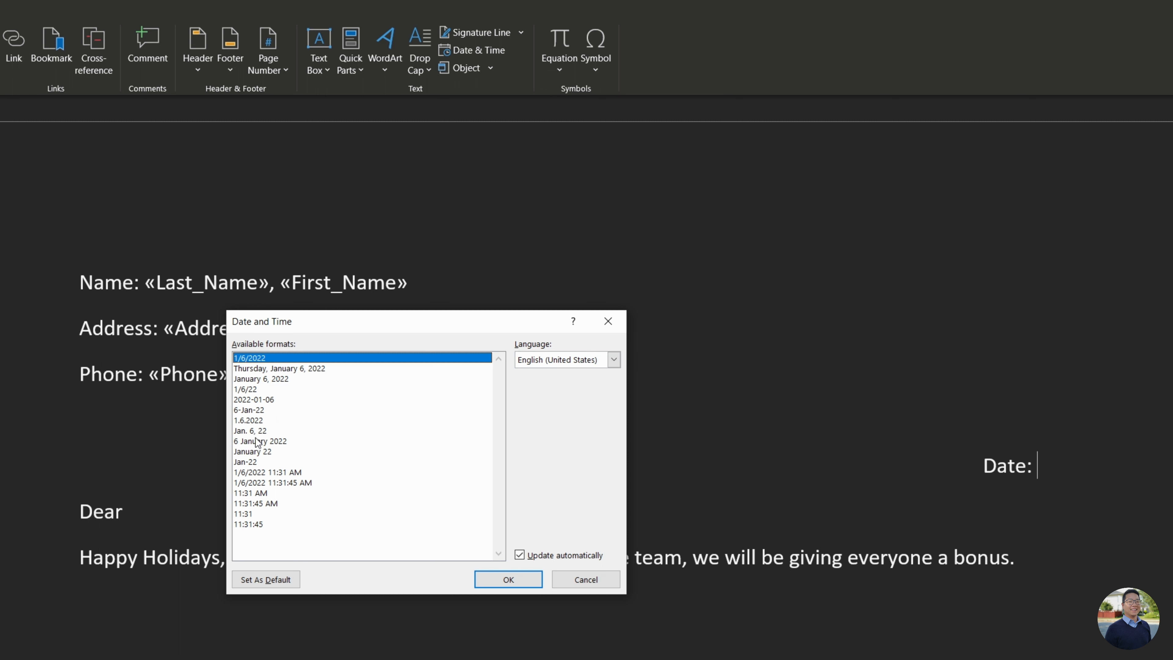
left_click(258, 441)
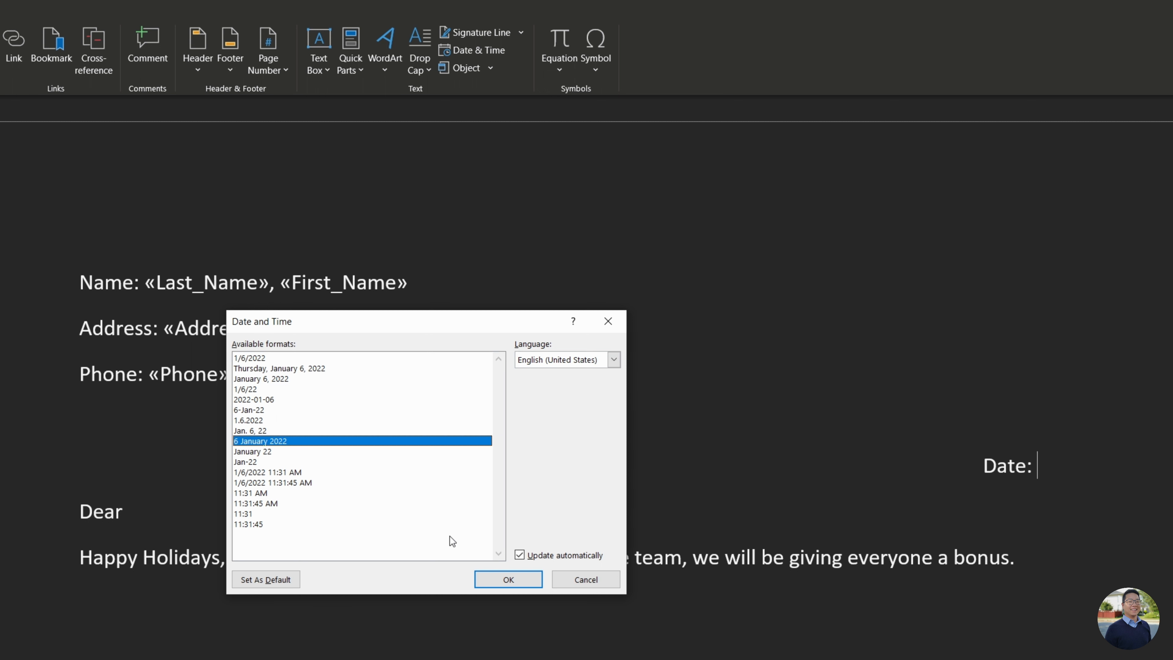
left_click(509, 580)
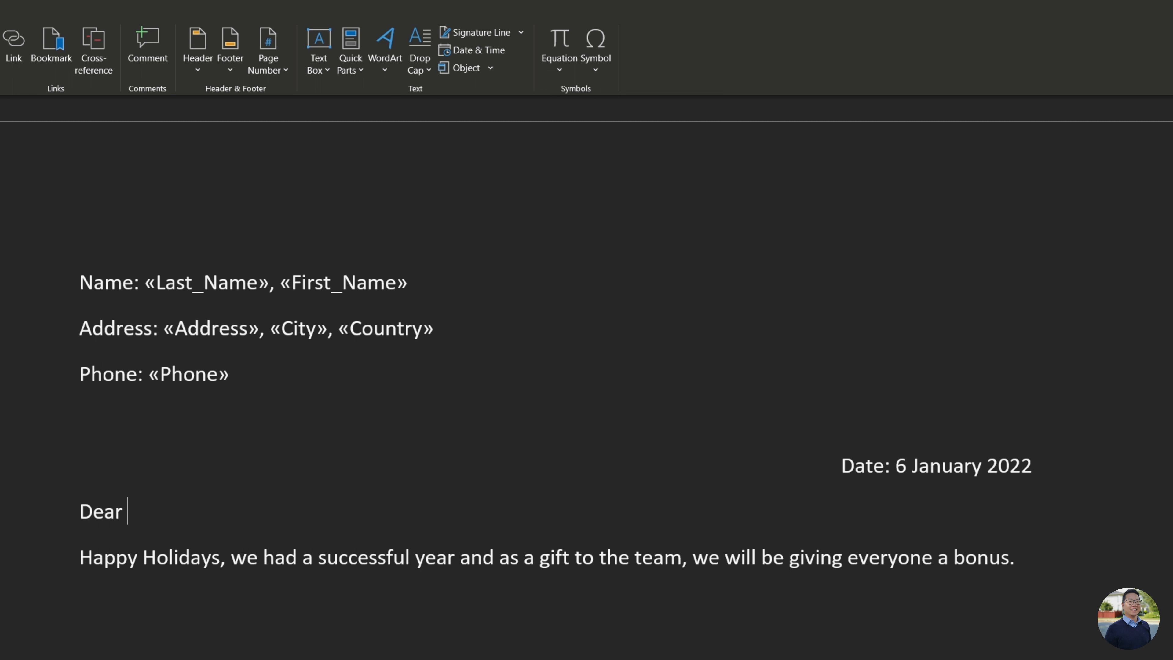
Insert the First_Name merge field after "Dear" in the greeting
left_click(363, 10)
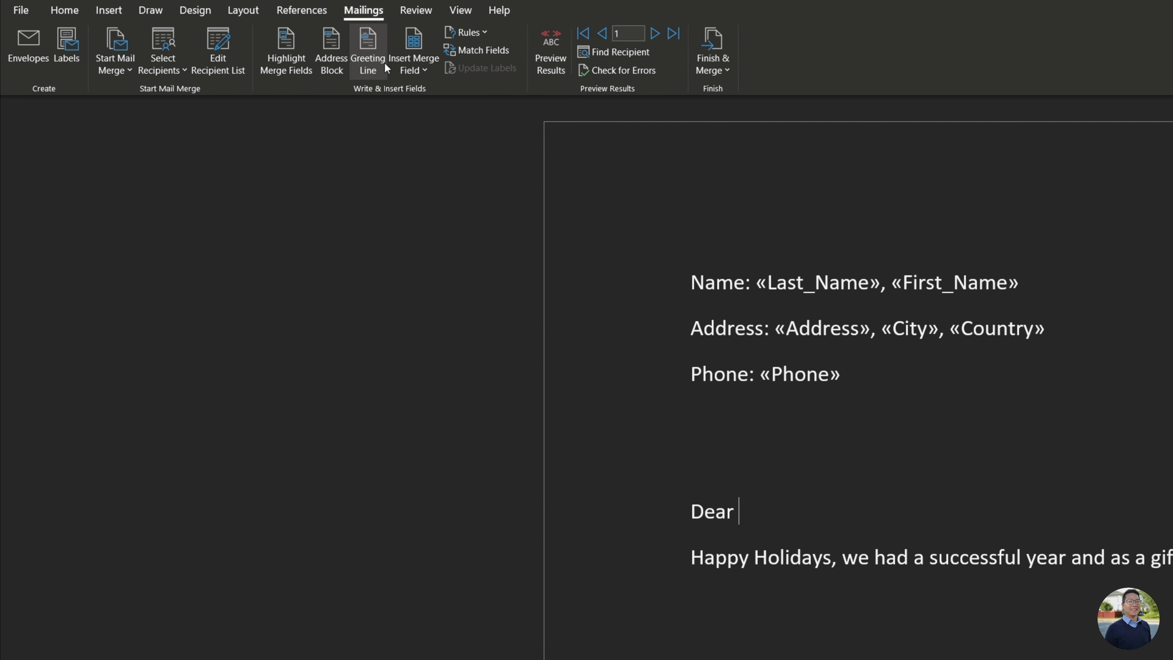
left_click(404, 70)
left_click(429, 94)
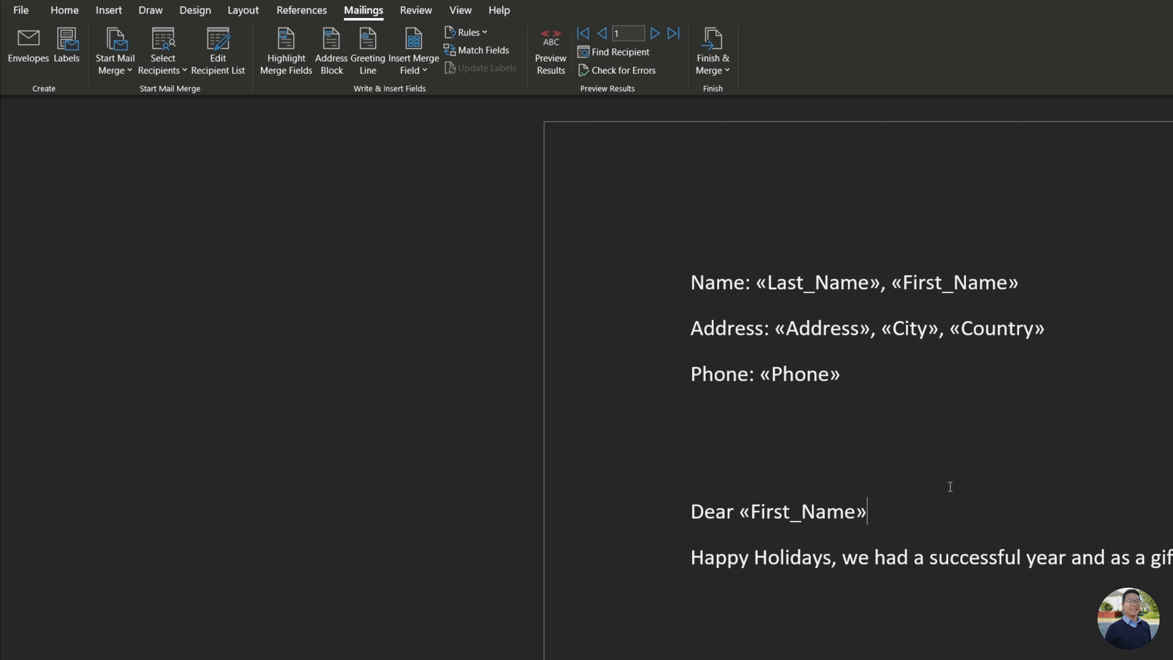
Start printing all merged records with Microsoft Print to PDF, and cancel the print
left_click(723, 73)
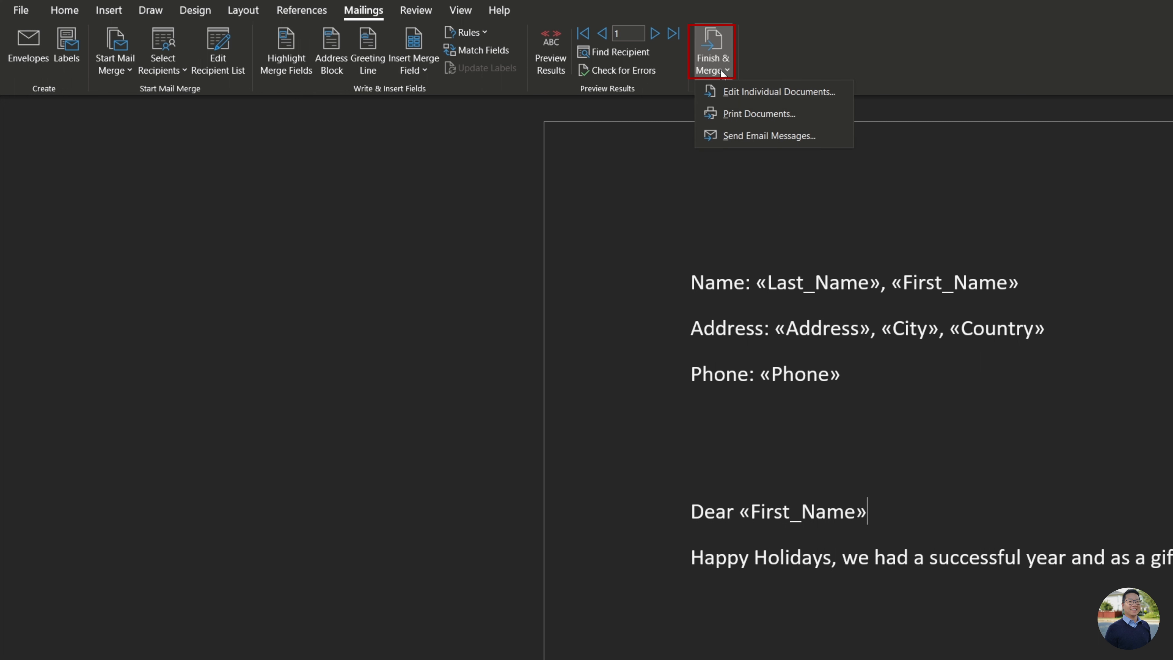
left_click(753, 114)
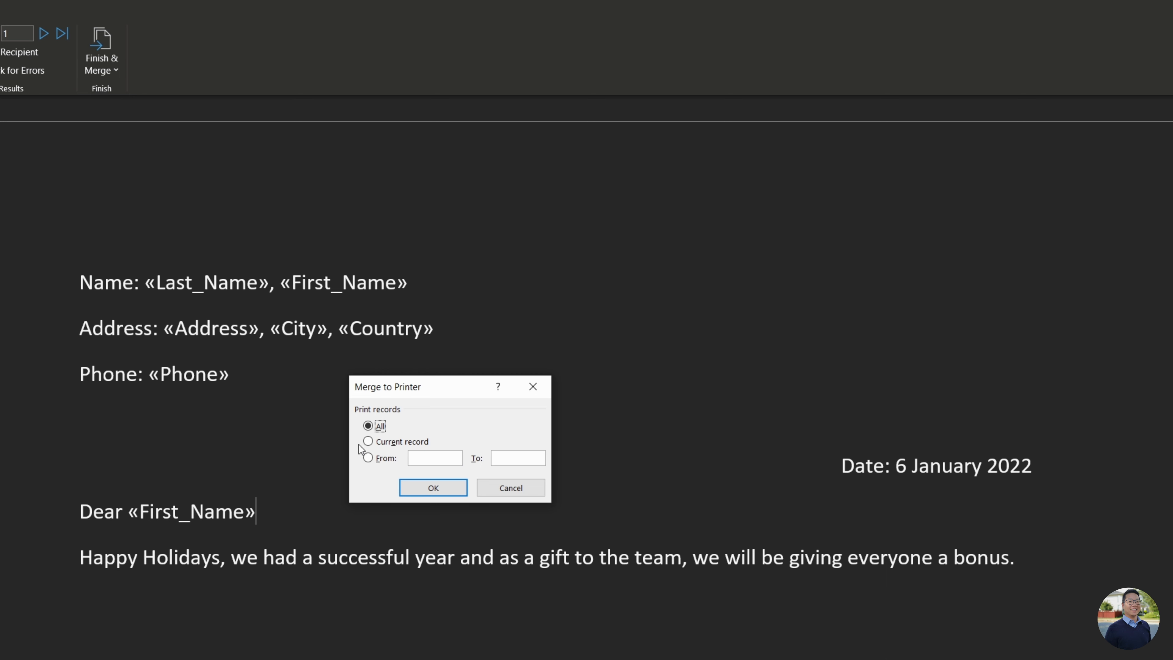
left_click(431, 489)
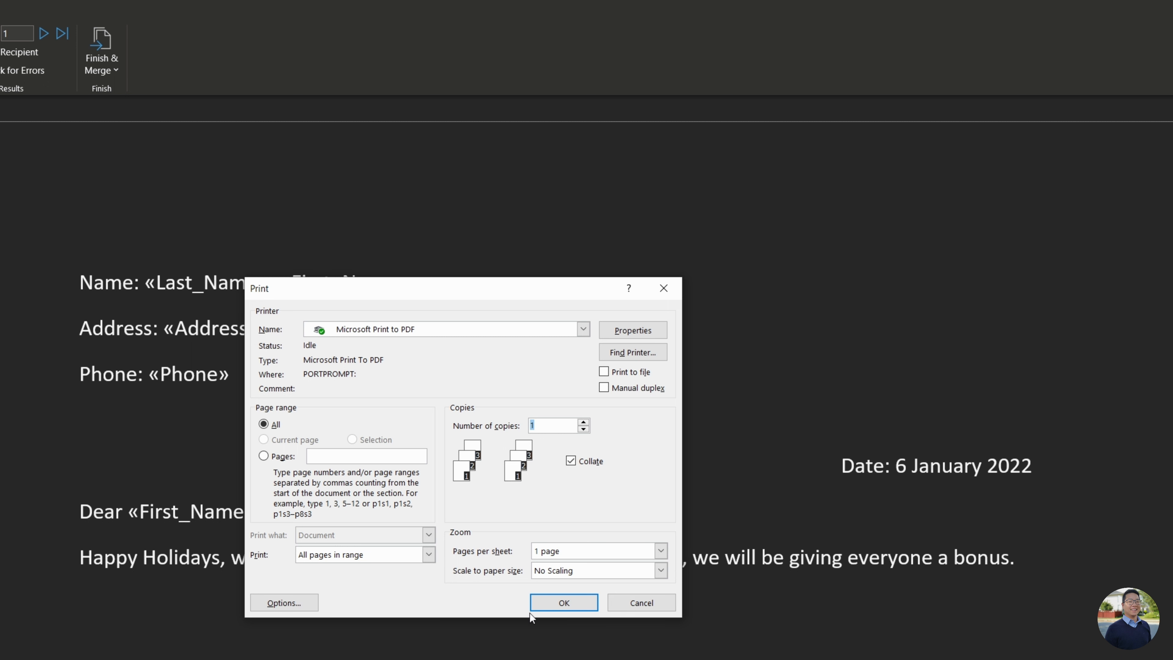
left_click(631, 606)
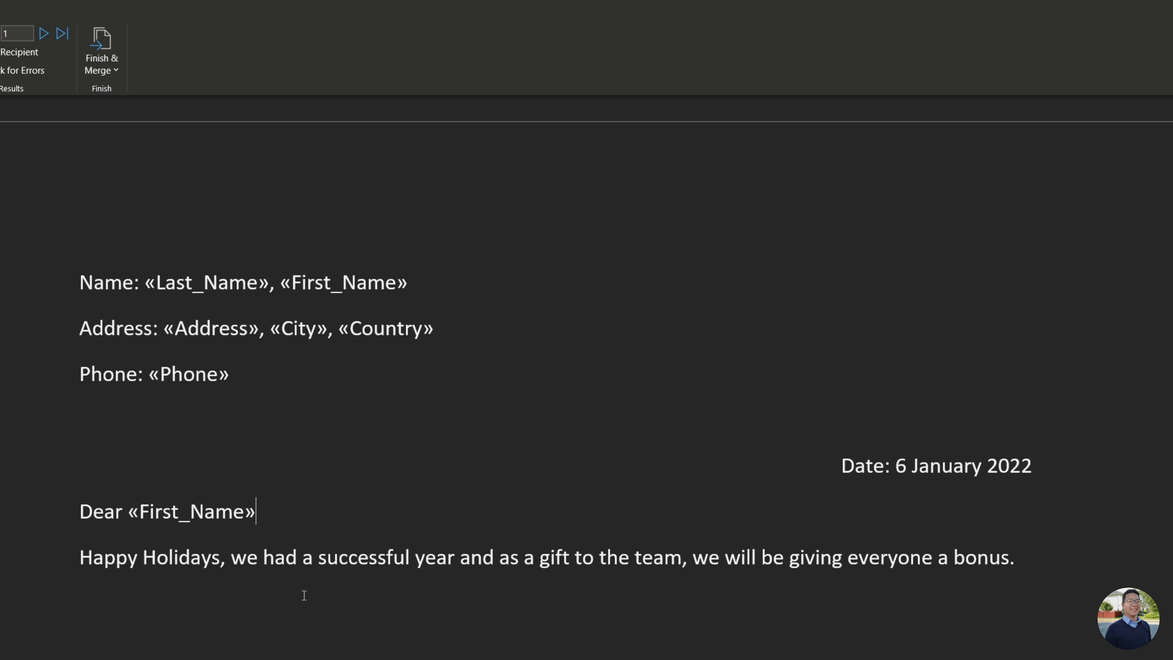